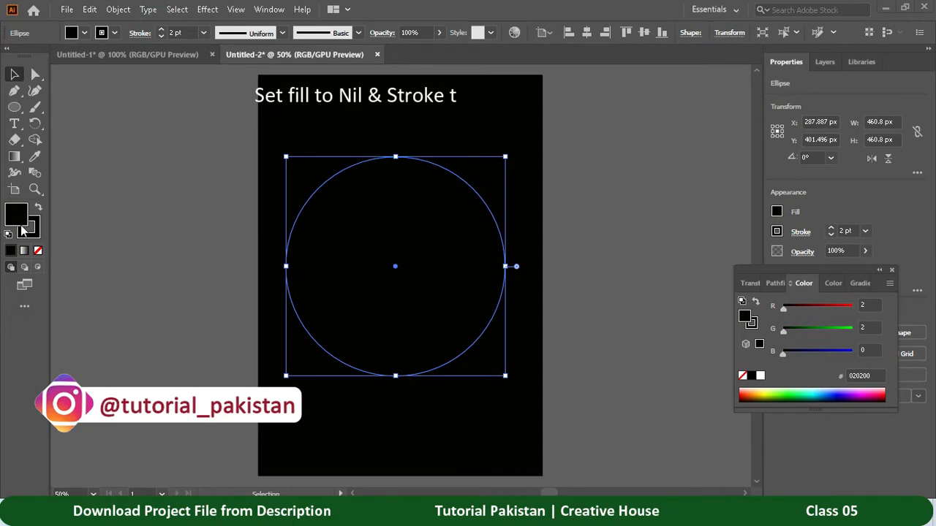
Step: Remove the circle's fill and apply a gradient to its stroke
click(39, 252)
click(34, 229)
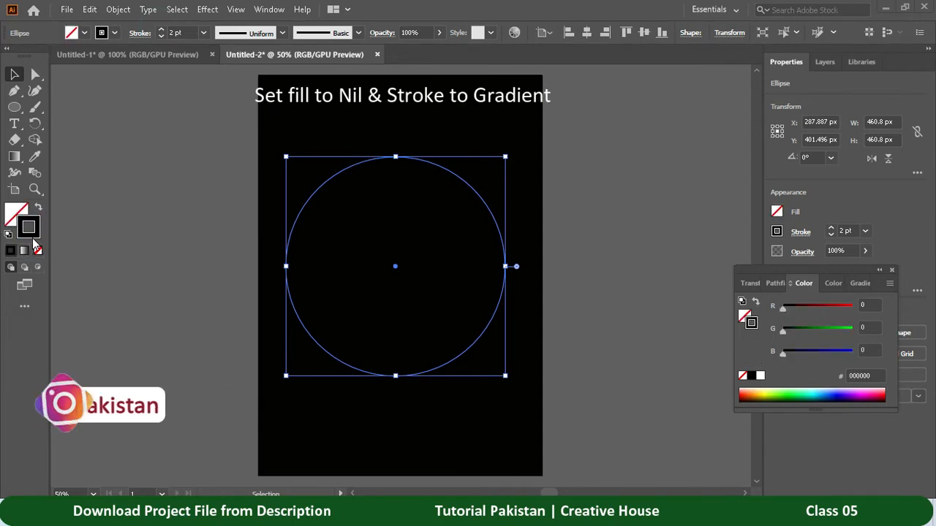
click(25, 251)
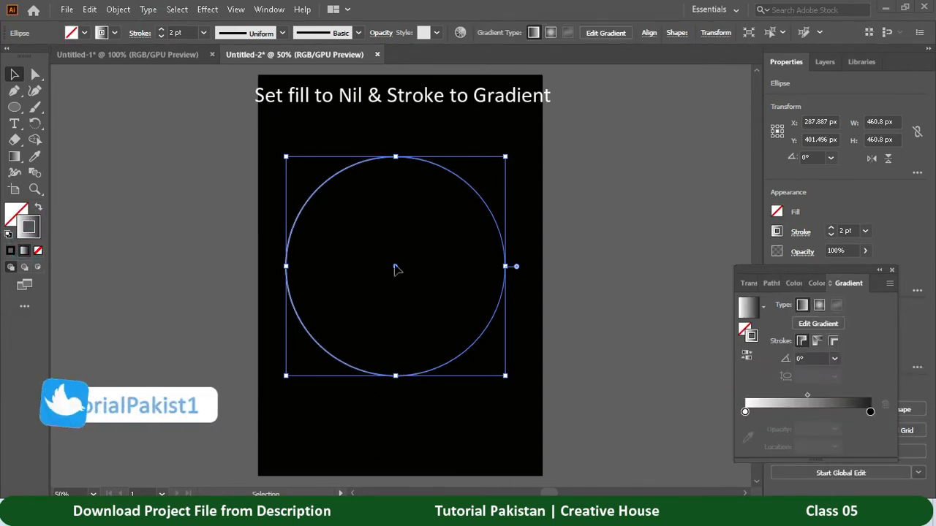
Step: Set the starting stop of the circle's stroke gradient to magenta #CC32BE
click(746, 412)
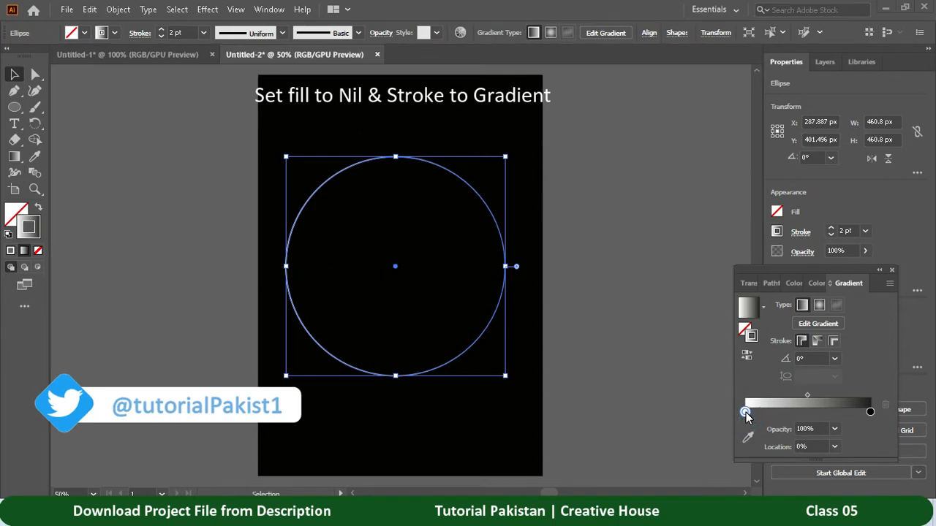
double_click(752, 337)
click(564, 208)
drag(563, 208, 563, 153)
drag(519, 203, 500, 163)
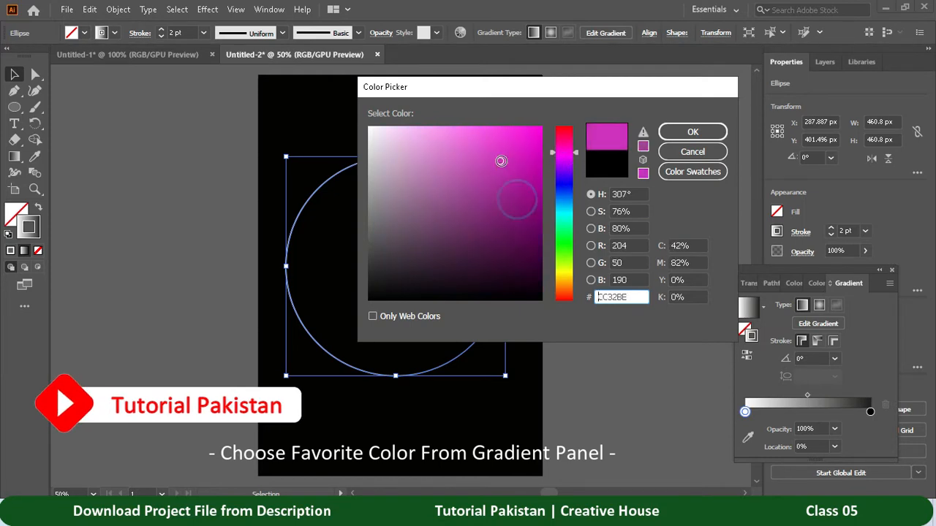
click(681, 132)
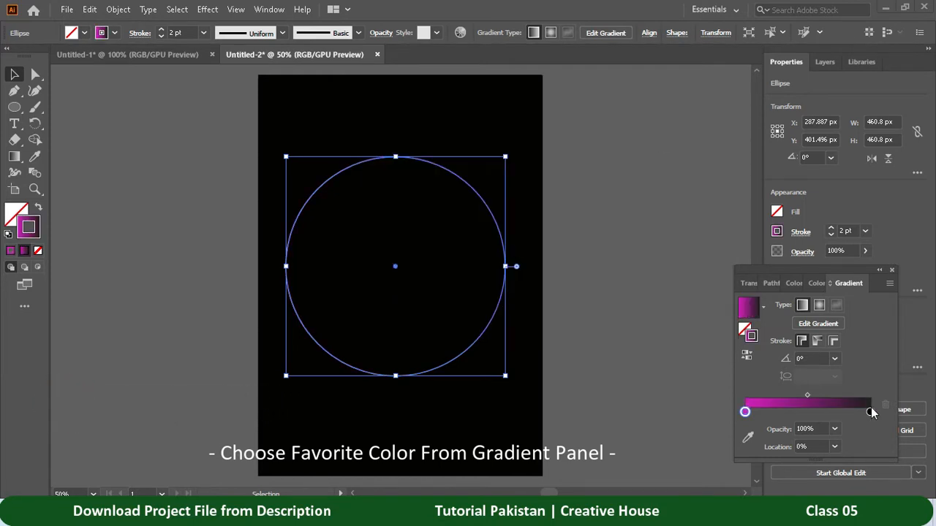
Step: Change the ending stop of the circle's stroke gradient to a bright cyan-blue
double_click(757, 339)
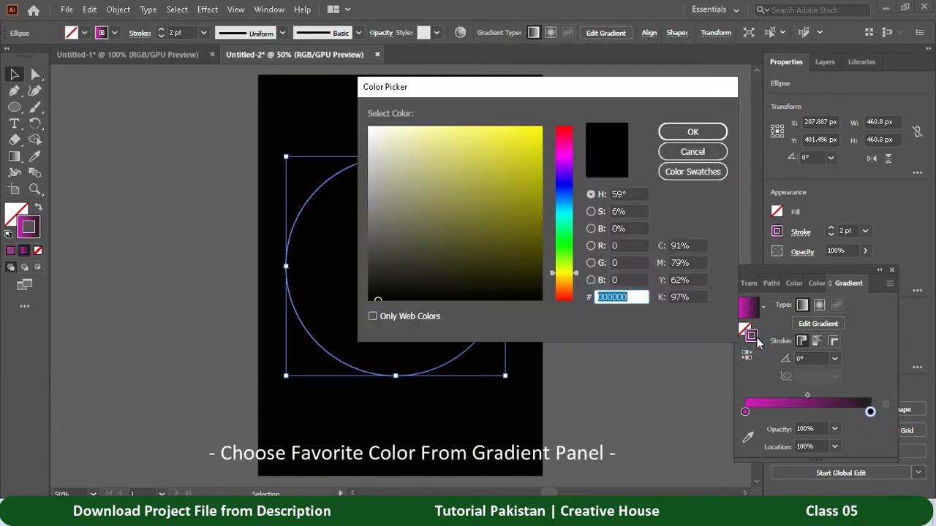
click(559, 208)
click(524, 149)
click(692, 132)
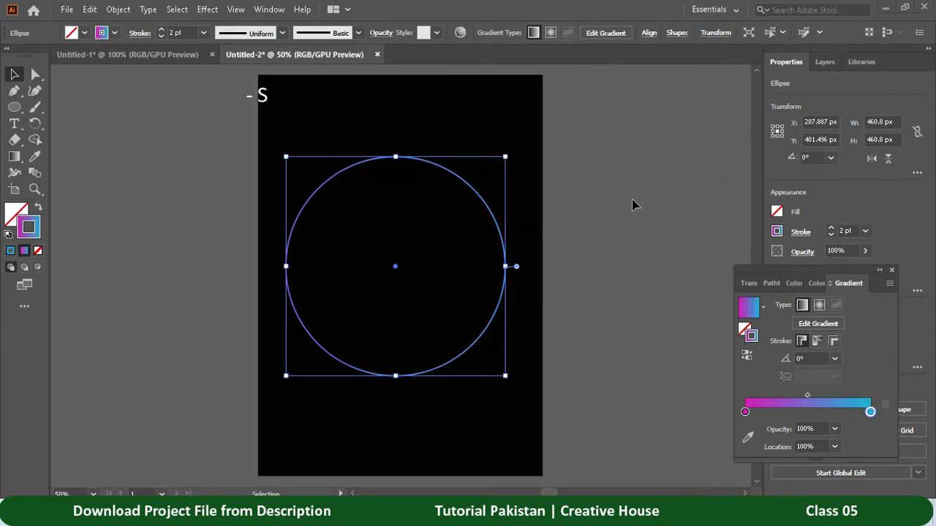
Step: Set the circle's stroke gradient angle to -45° and deselect the circle
click(834, 359)
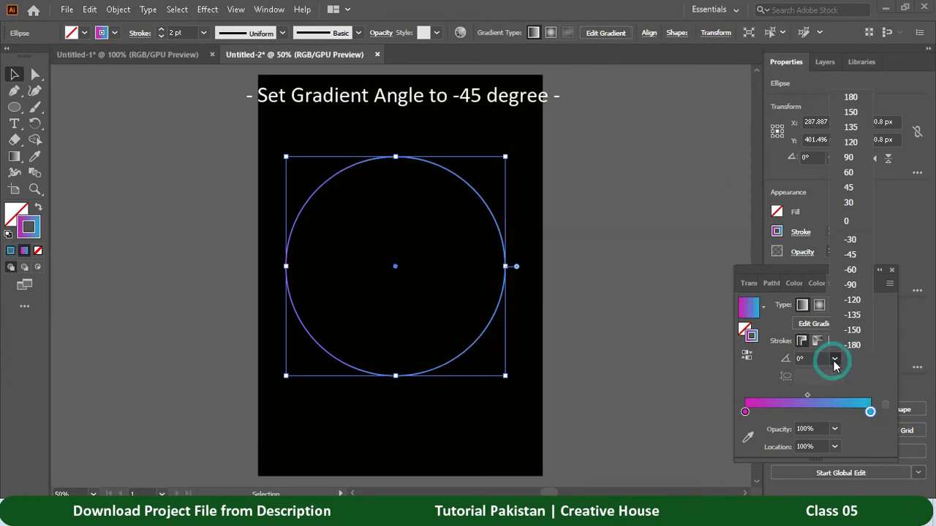
click(851, 255)
click(538, 242)
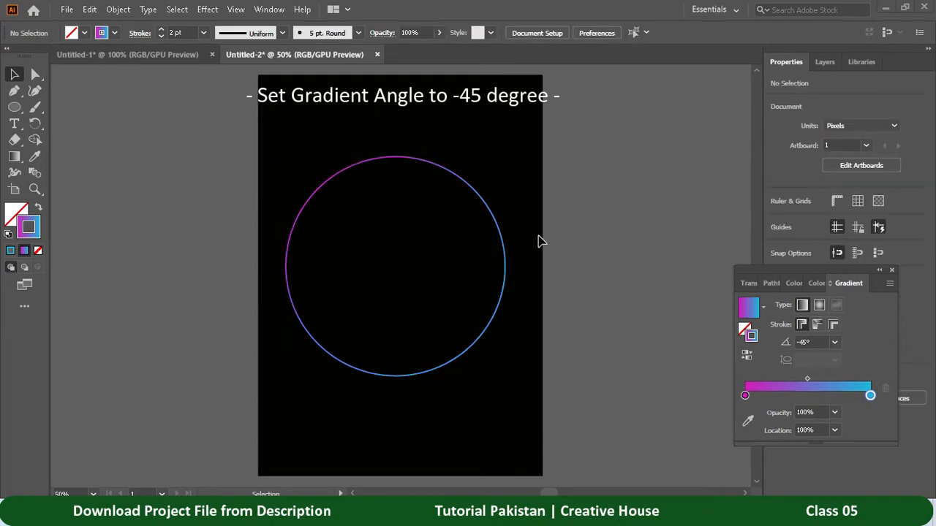
Step: Start a Transform effect on the circle and set its horizontal scale to 95%
click(484, 207)
click(207, 9)
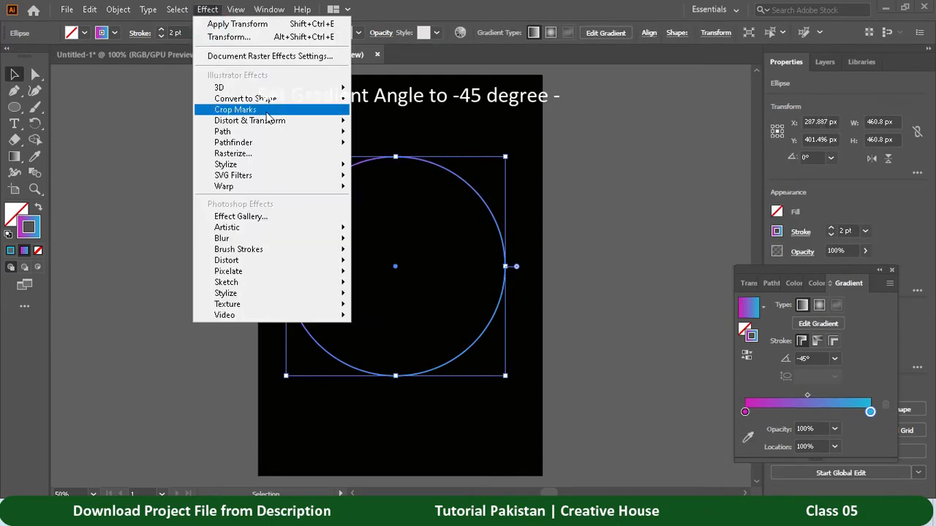
mouse_move(249, 119)
click(427, 170)
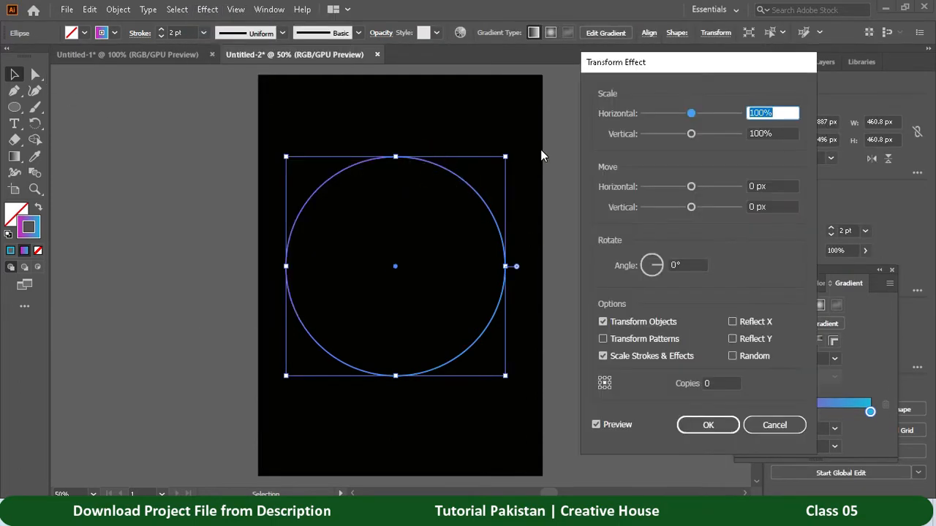
key(Down)
key(Down)
key(Down)
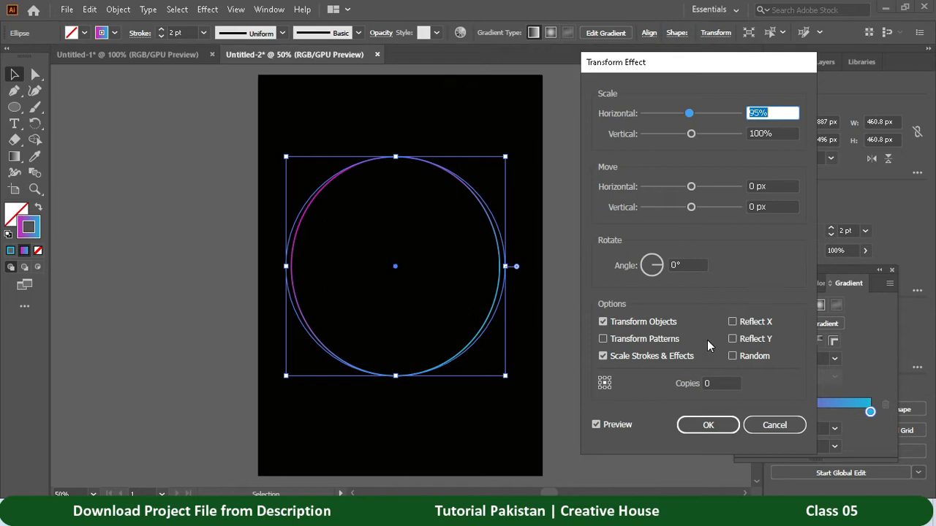
Step: Set the number of copies in the circle's Transform effect to 20
click(710, 383)
click(712, 381)
key(Up)
key(Up)
key(Up)
key(Up)
key(Up)
key(Up)
key(Up)
key(Up)
key(Up)
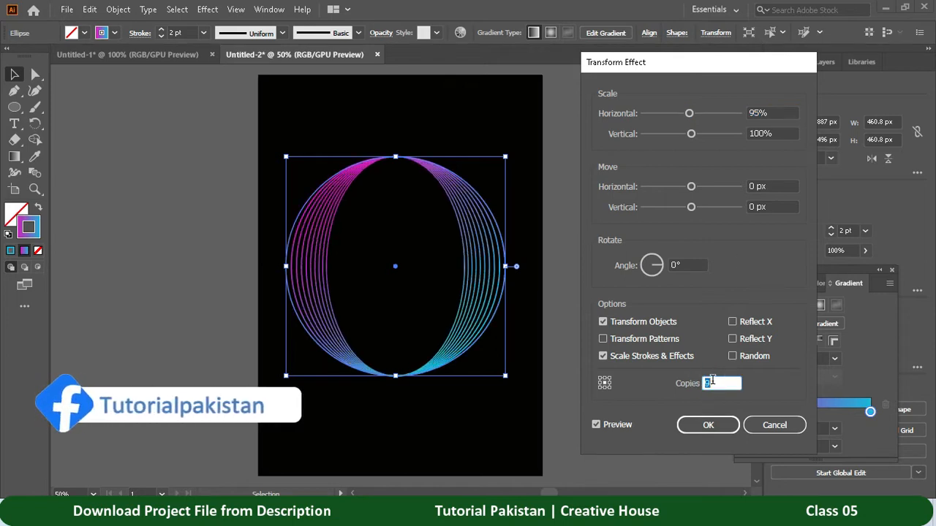
key(Up)
key(Up)
key(Up)
key(Up)
key(Up)
key(Up)
key(Up)
key(Up)
key(Up)
key(Up)
key(Up)
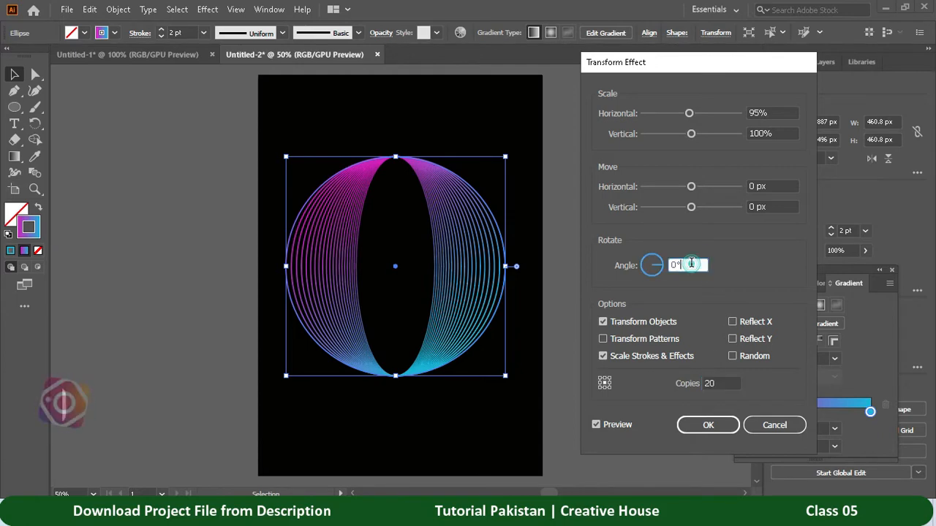
Step: Set the rotation angle of the circle's Transform effect to 9°
key(Up)
key(Up)
key(Up)
key(Up)
key(Up)
key(Up)
key(Up)
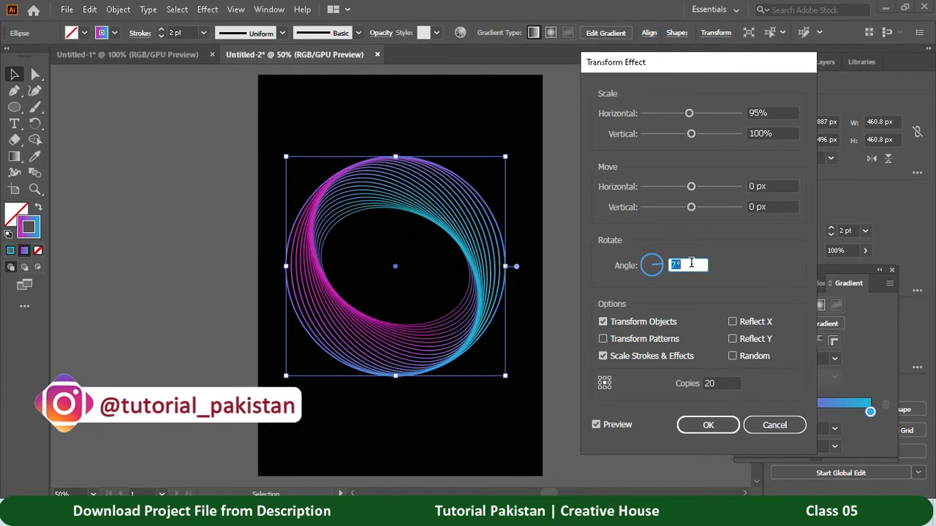
key(Up)
key(Up)
key(Up)
key(Up)
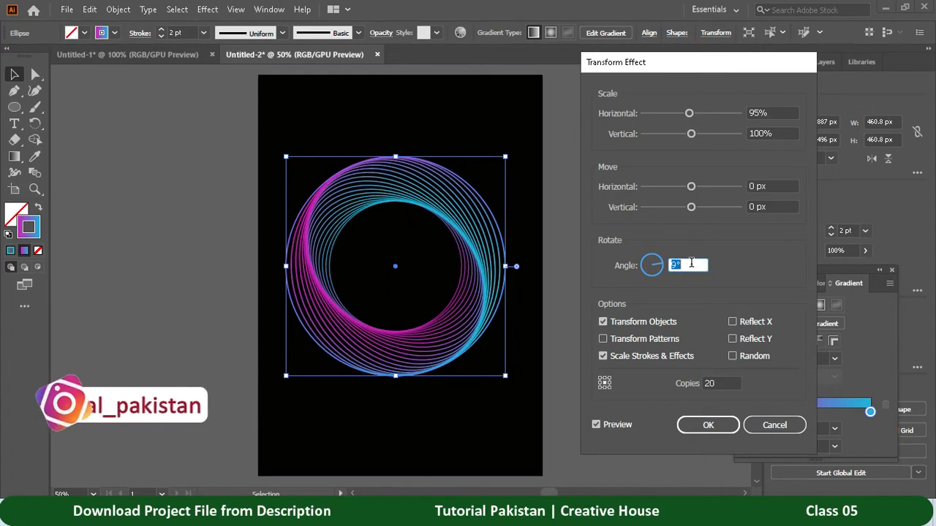
key(Down)
key(Down)
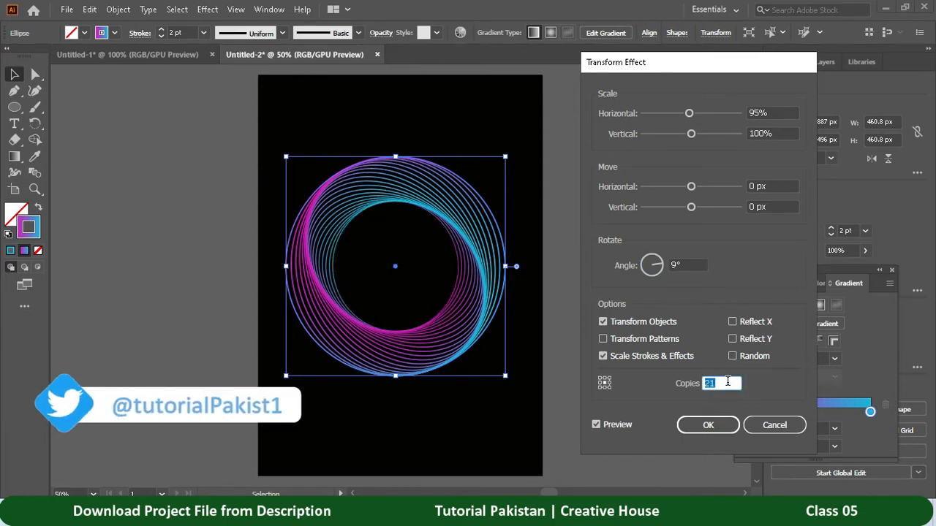
Step: Increase the number of circle copies in the Transform effect to 27
key(Up)
key(Up)
key(Up)
key(Up)
key(Up)
key(Up)
Step: Reduce the circle copies' rotation angle to 7° and apply the Transform effect
click(701, 266)
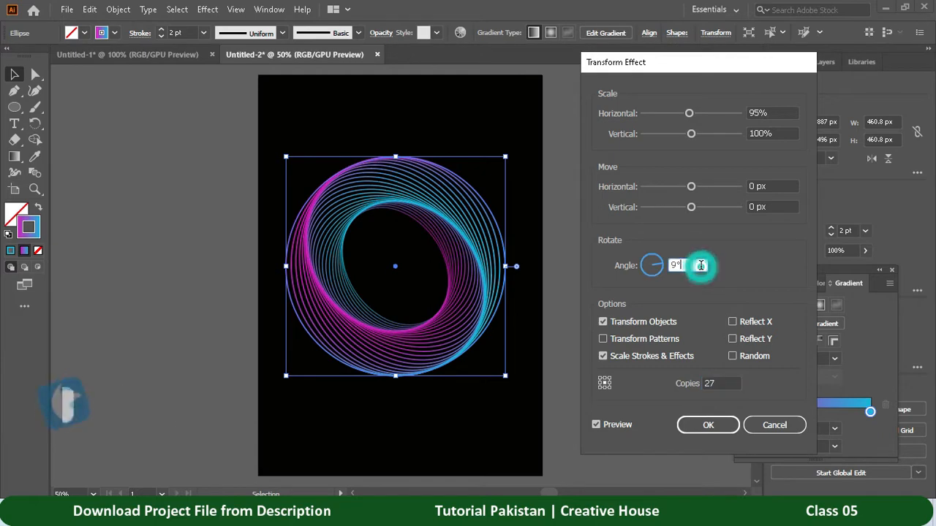
key(Down)
key(Down)
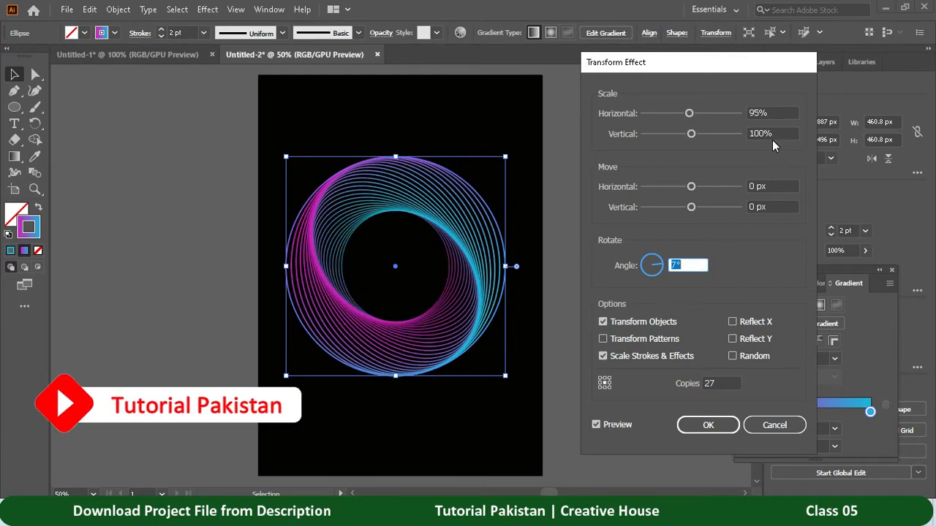
click(708, 425)
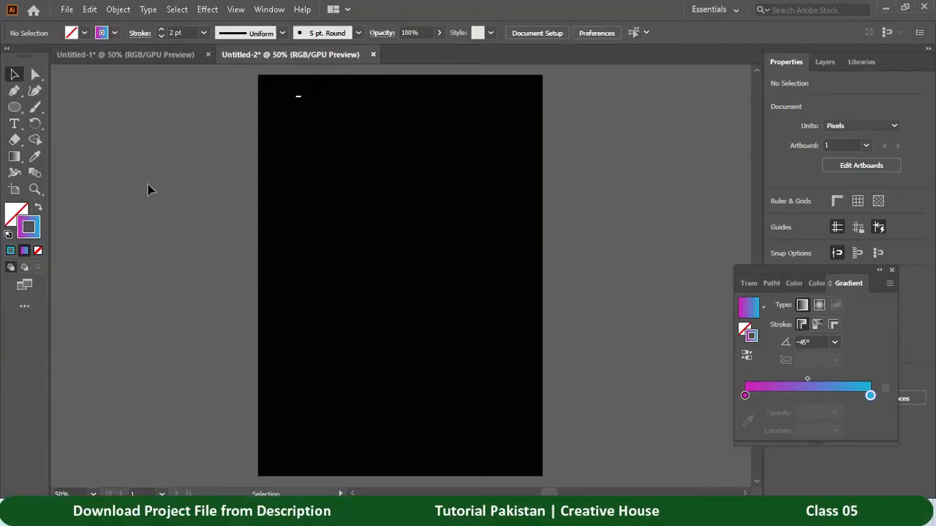
Step: Draw a triangle about 548 px wide and 475 px high with the Polygon tool, centred horizontally on the black artboard, and select it
drag(11, 108, 62, 140)
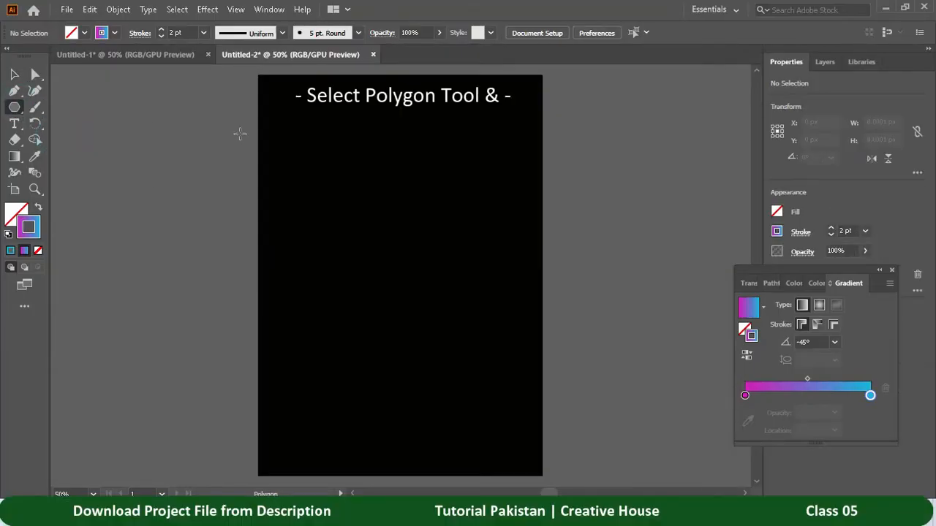
drag(312, 164, 443, 238)
key(Up)
key(Down)
key(Down)
click(15, 76)
drag(400, 169, 484, 284)
click(568, 228)
click(465, 249)
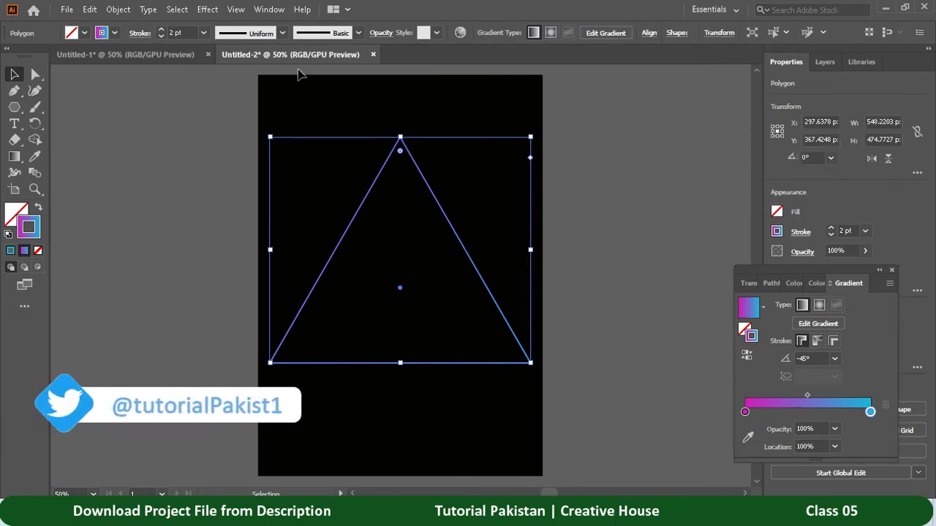
Step: Change the starting stop of the triangle's stroke gradient to yellow
double_click(754, 337)
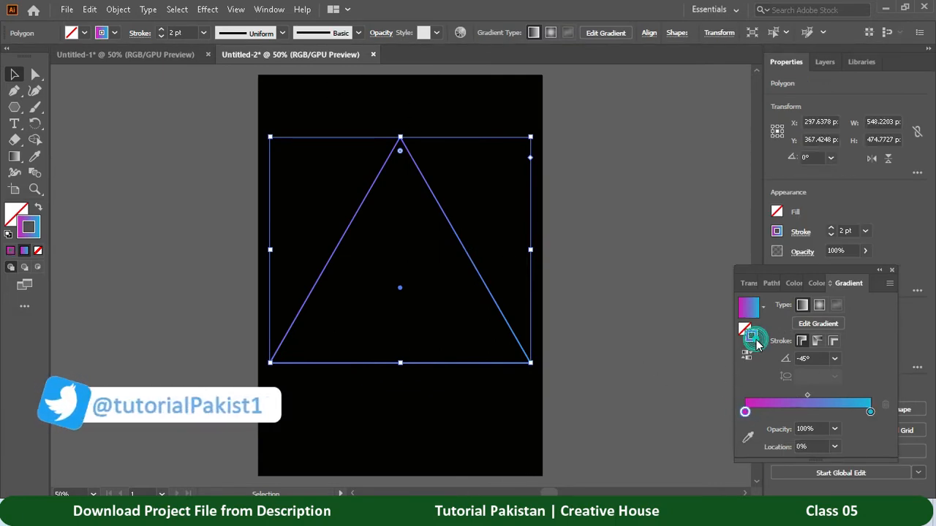
click(512, 143)
click(681, 136)
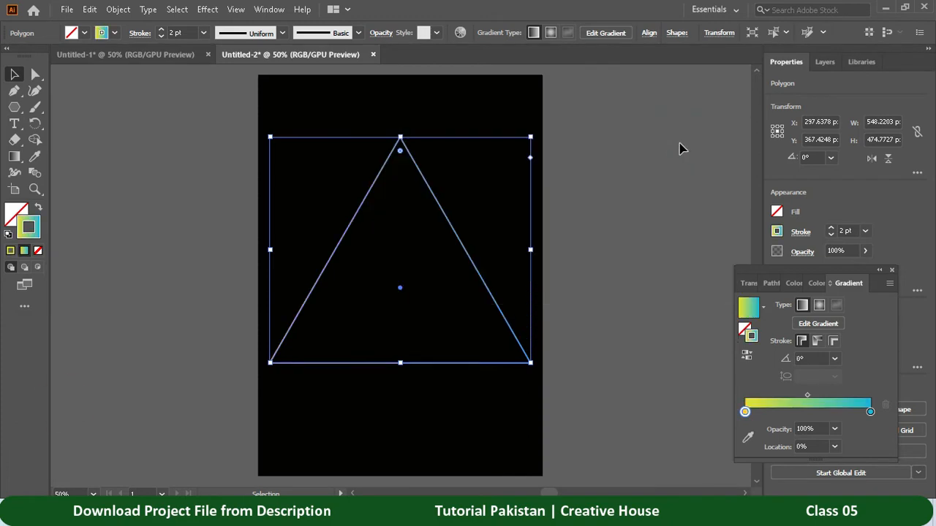
Step: Set the ending stop of the triangle's stroke gradient to red #F71631 and the gradient angle to -45°
click(870, 411)
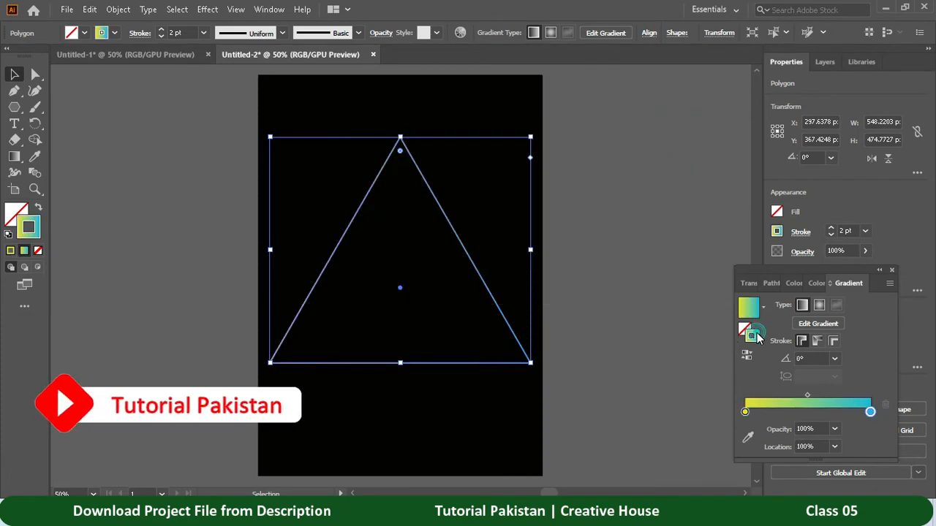
double_click(752, 337)
click(563, 297)
click(528, 130)
click(563, 130)
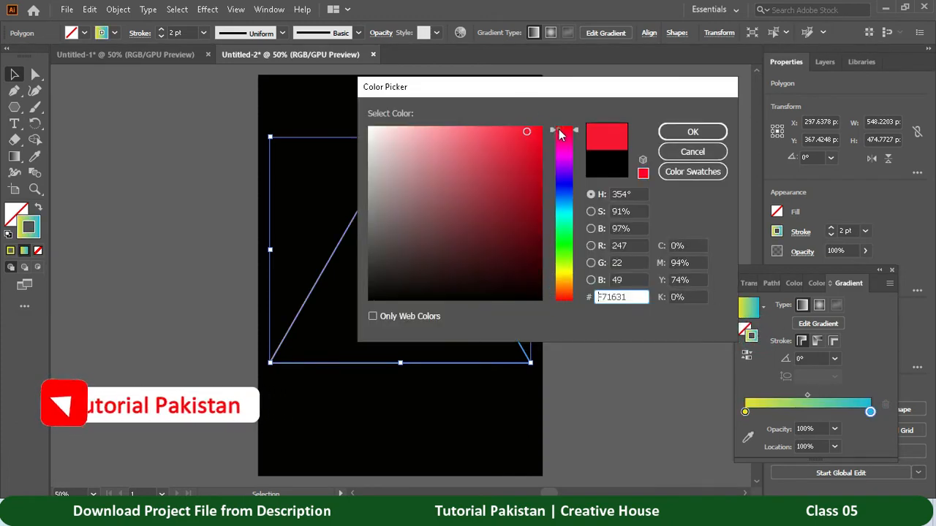
click(692, 131)
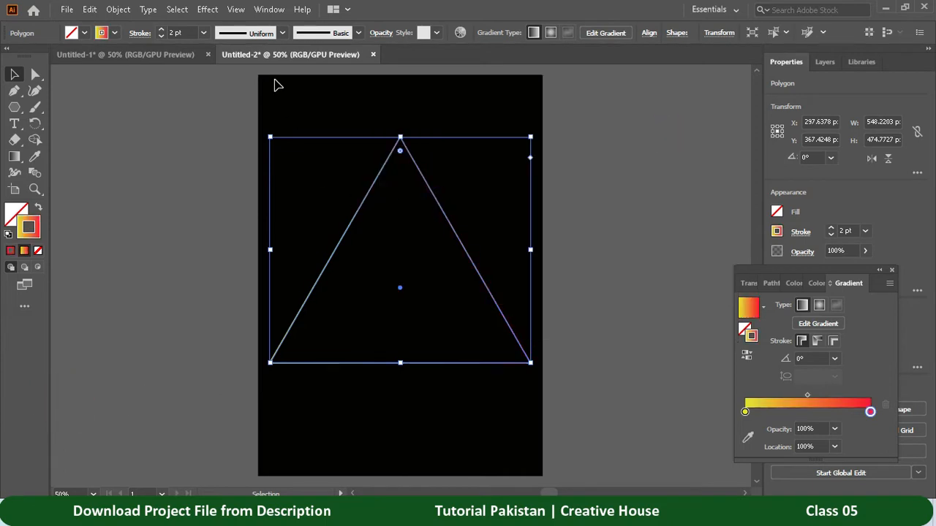
click(835, 359)
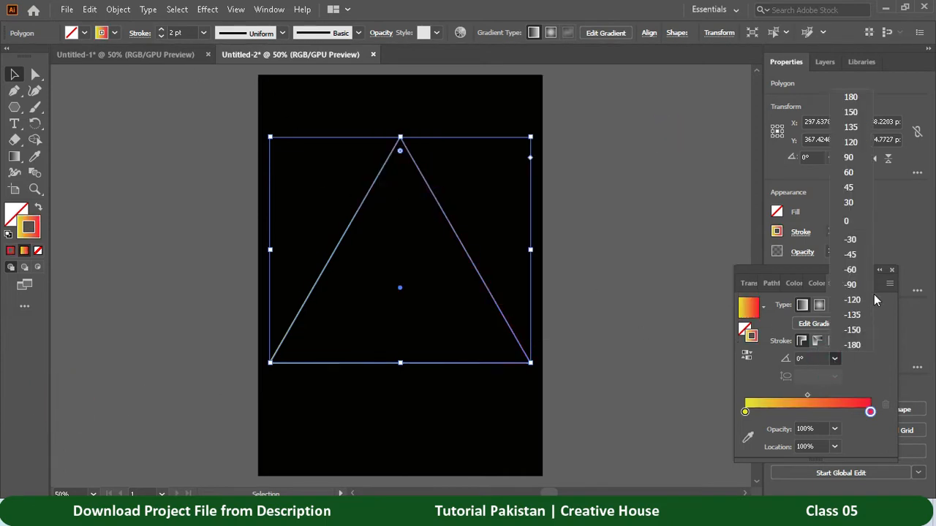
click(850, 254)
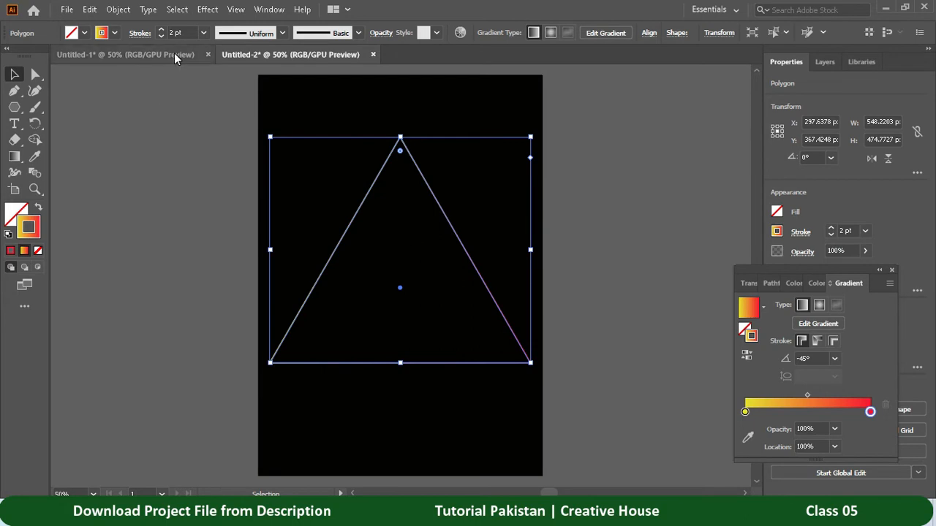
Step: Start a Transform effect on the triangle and set its horizontal scale to 95%
click(211, 10)
mouse_move(271, 128)
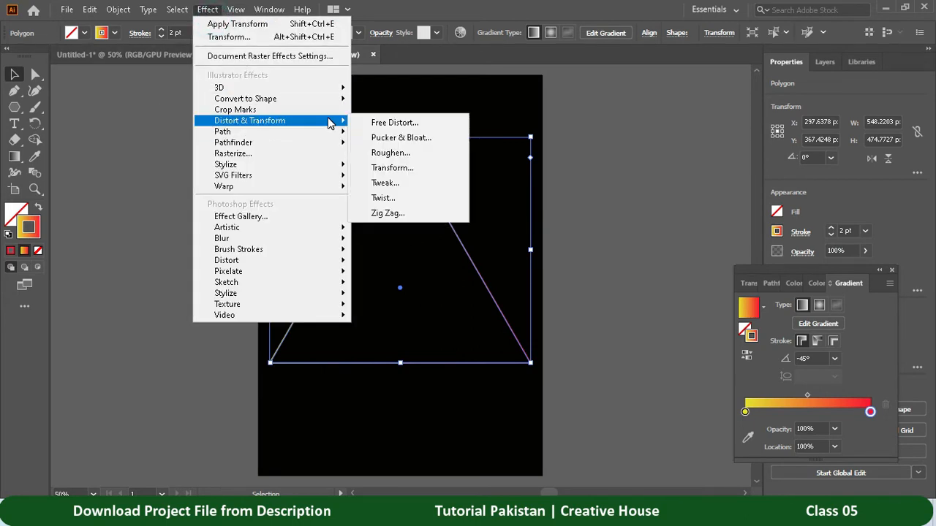
click(409, 174)
key(Down)
key(Down)
key(Down)
key(Down)
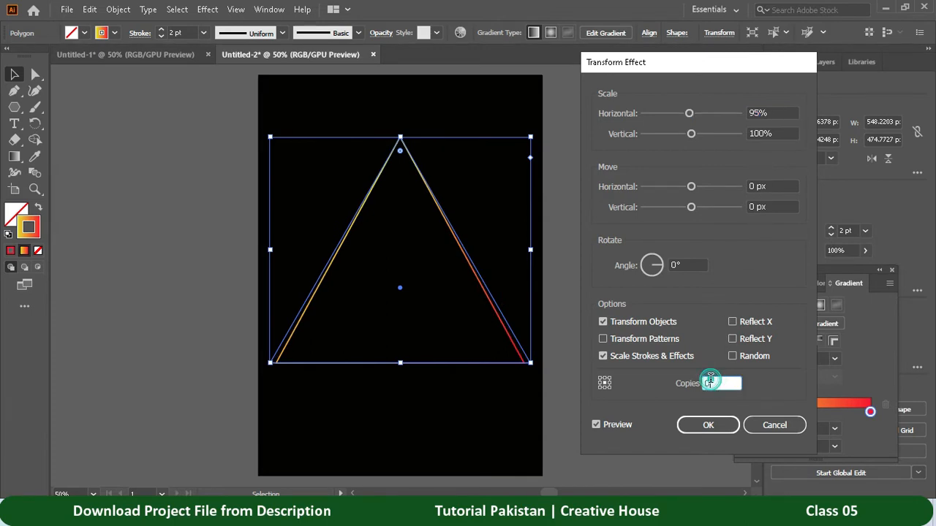
Step: Set the number of copies in the triangle's Transform effect to 20
key(Up)
key(Up)
key(Up)
key(Up)
key(Up)
key(Up)
key(Up)
key(Up)
key(Up)
key(Up)
key(Up)
key(Up)
key(Up)
key(Up)
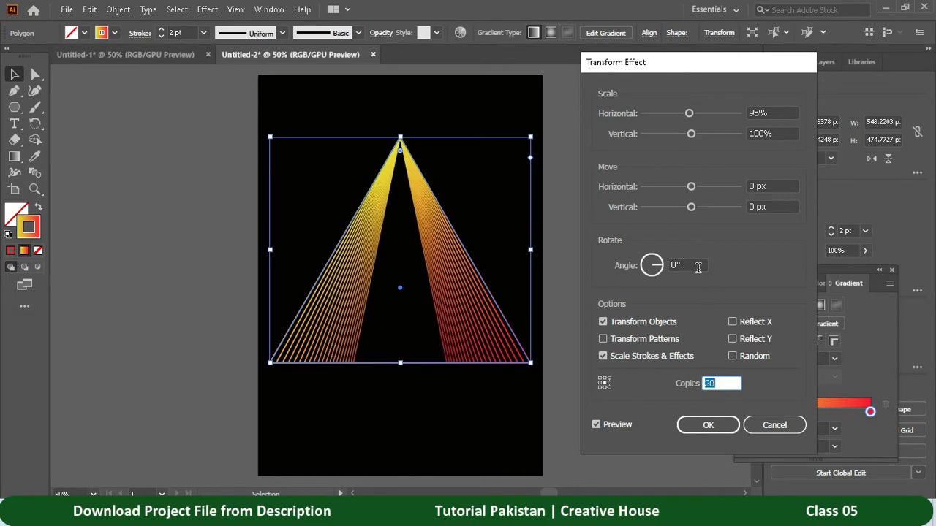
Step: Set the rotation angle of the triangle's Transform effect to 3°
key(Up)
key(Up)
key(Up)
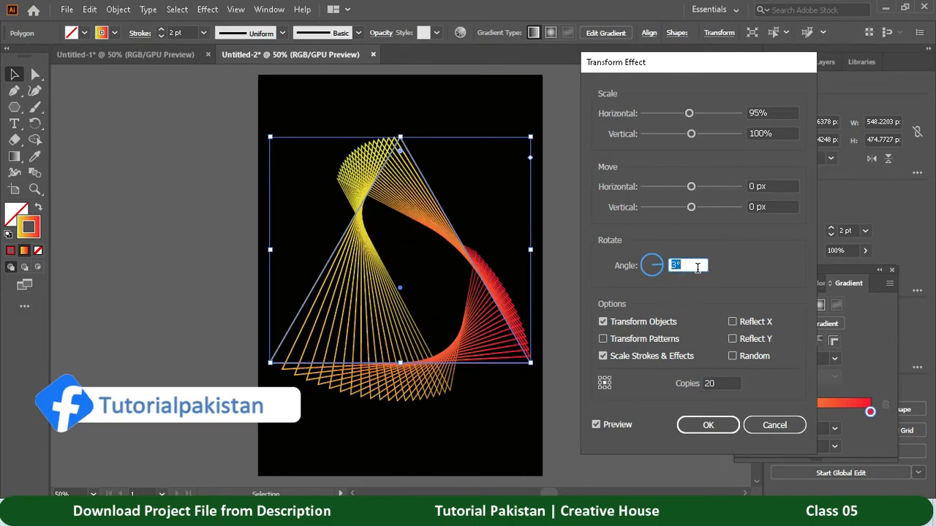
Step: Set the vertical scale of the triangle's Transform effect to 94%
click(774, 132)
key(Down)
key(Down)
key(Down)
key(Down)
key(Down)
key(Down)
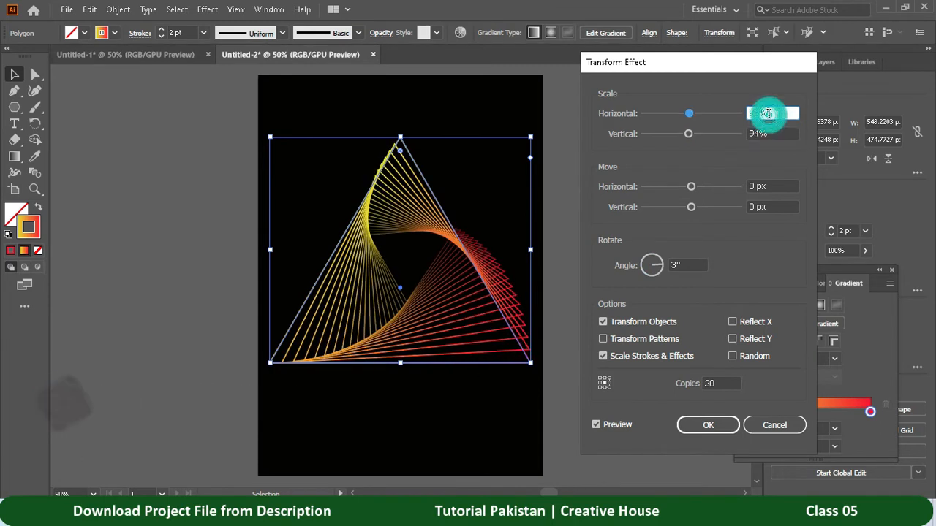
Step: Set the horizontal scale of the triangle's Transform effect to 94% and the copies to 24, and apply it
click(716, 381)
key(Up)
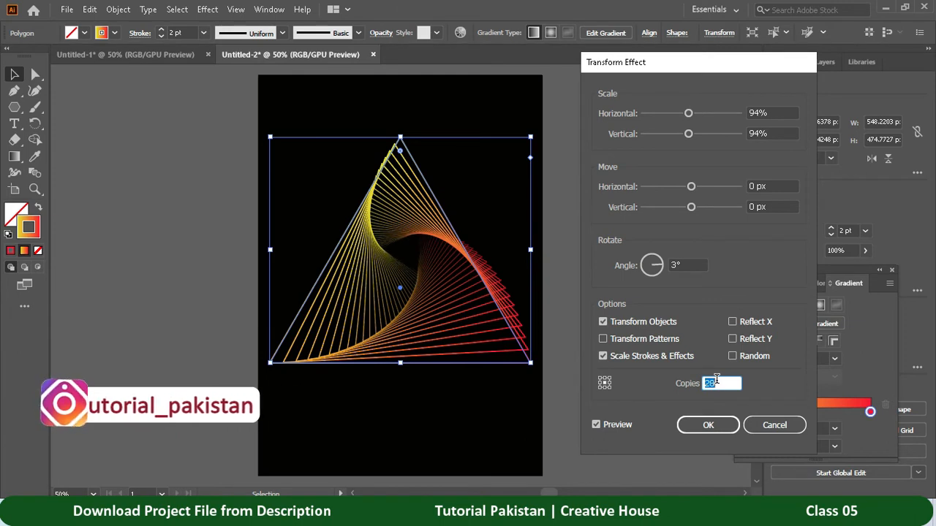
text(30)
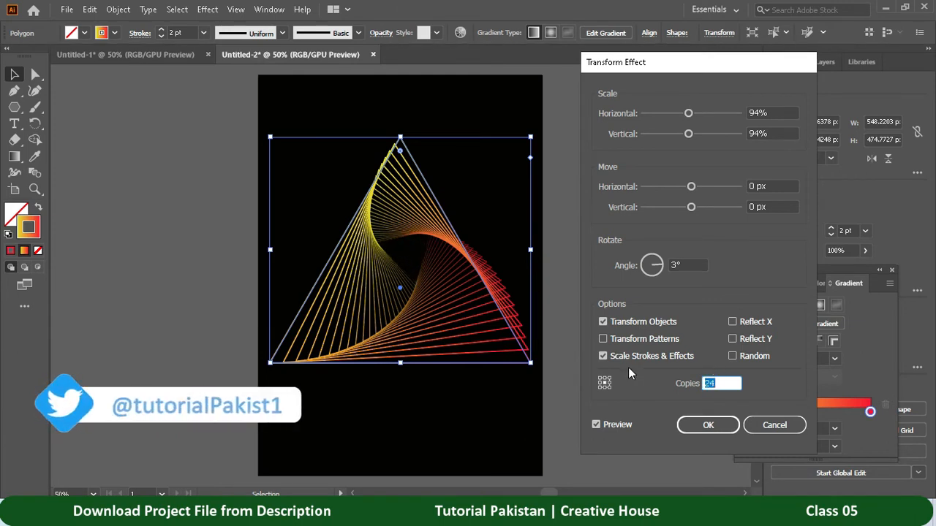
click(700, 429)
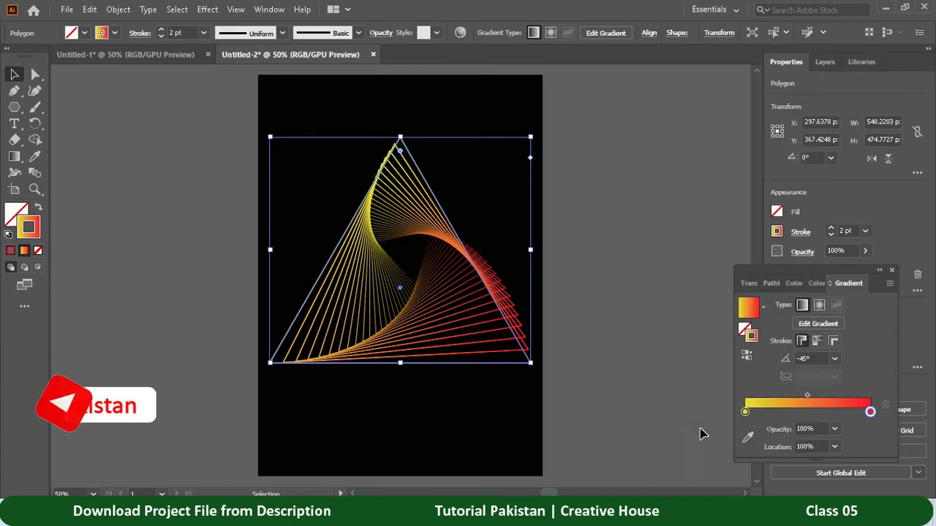
Step: Round the corners of the gradient triangle so that all its repeated outlines get smooth curves
click(408, 109)
click(402, 157)
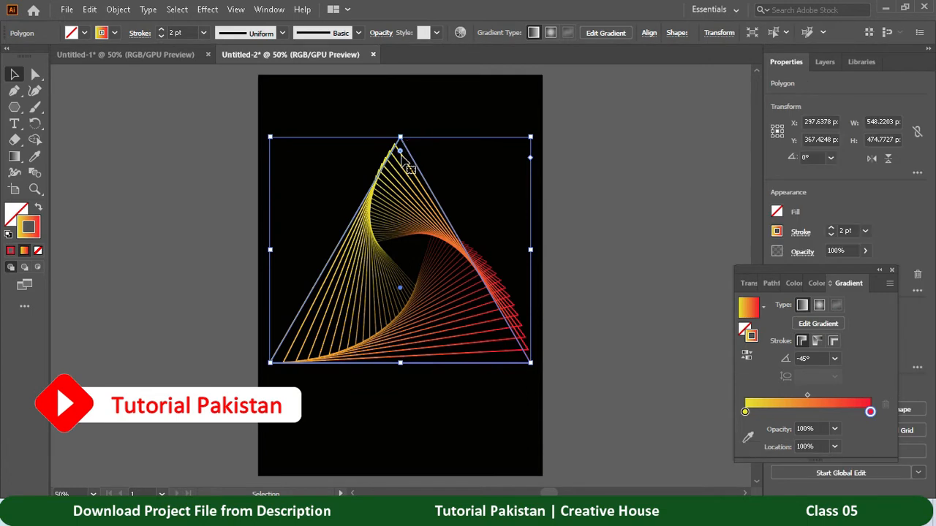
drag(403, 157, 405, 183)
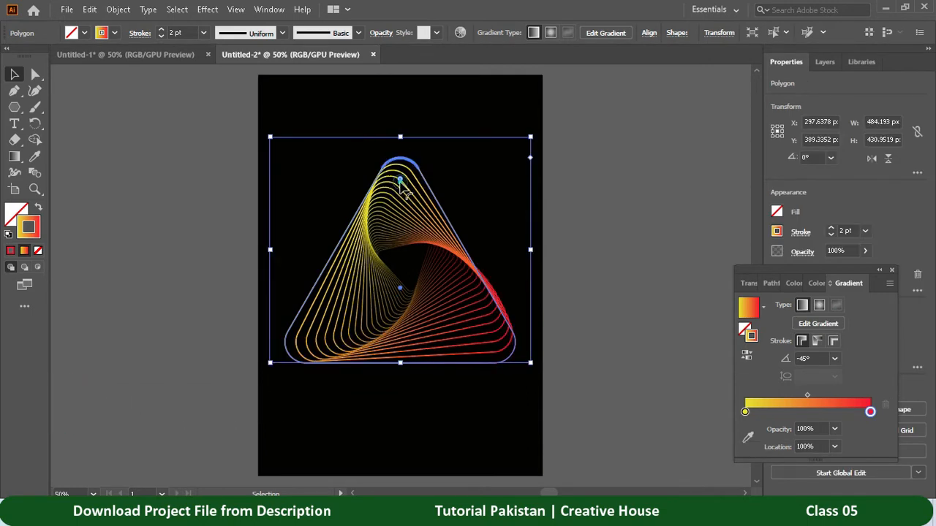
drag(400, 182, 402, 194)
click(589, 201)
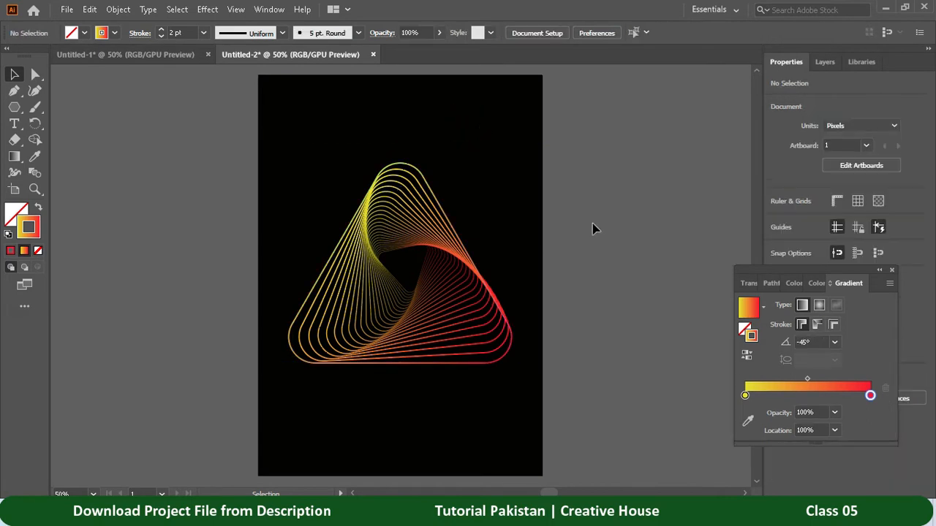
click(417, 226)
click(497, 115)
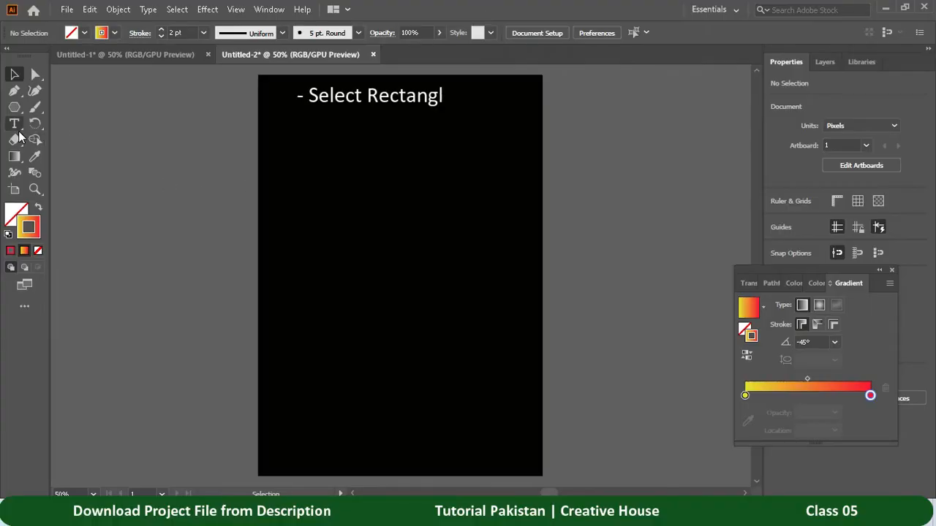
Step: Draw a square about 455 px wide on the empty artboard and centre it horizontally
click(15, 108)
drag(9, 109, 63, 107)
drag(316, 156, 532, 373)
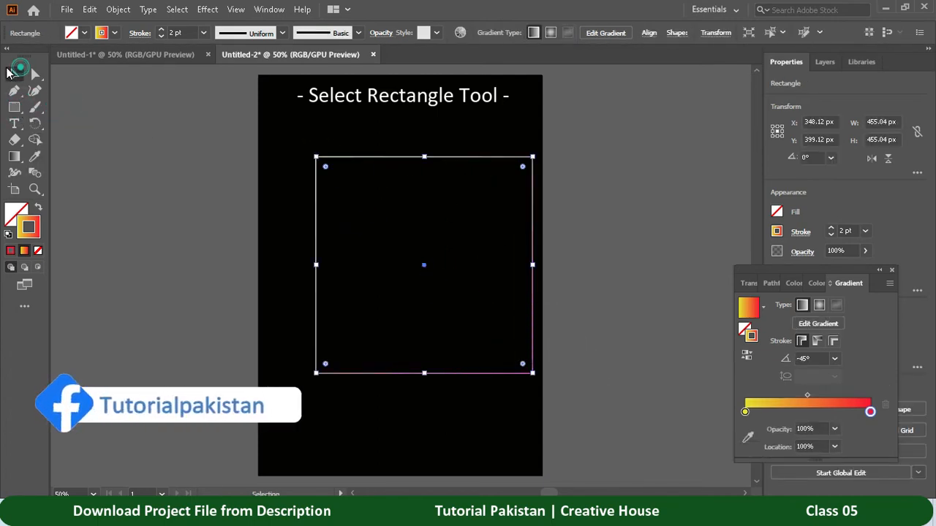
drag(388, 157, 364, 158)
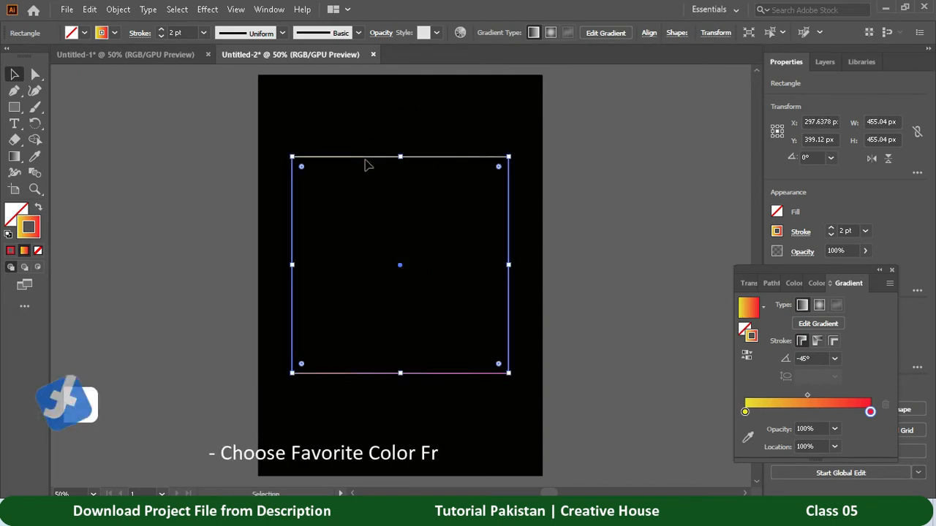
Step: Change the starting colour of the square's stroke gradient to green 51EF25
double_click(745, 413)
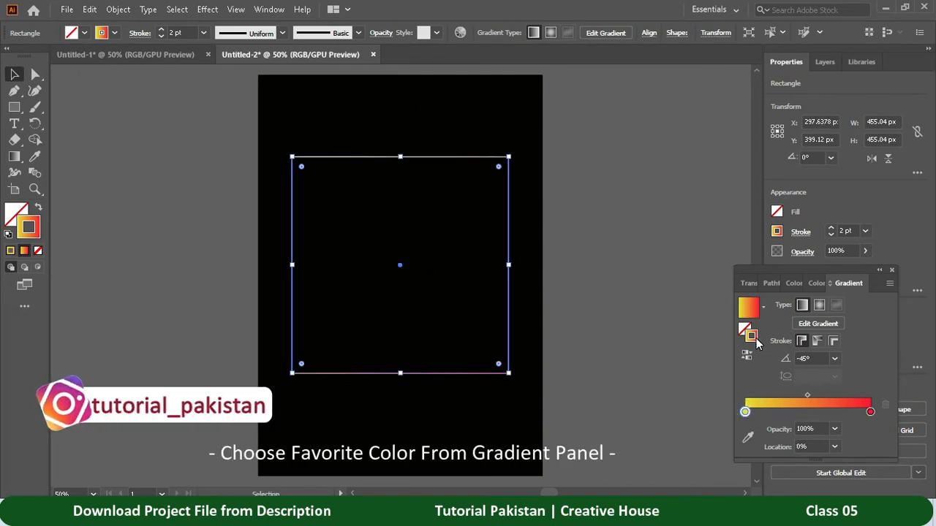
click(516, 136)
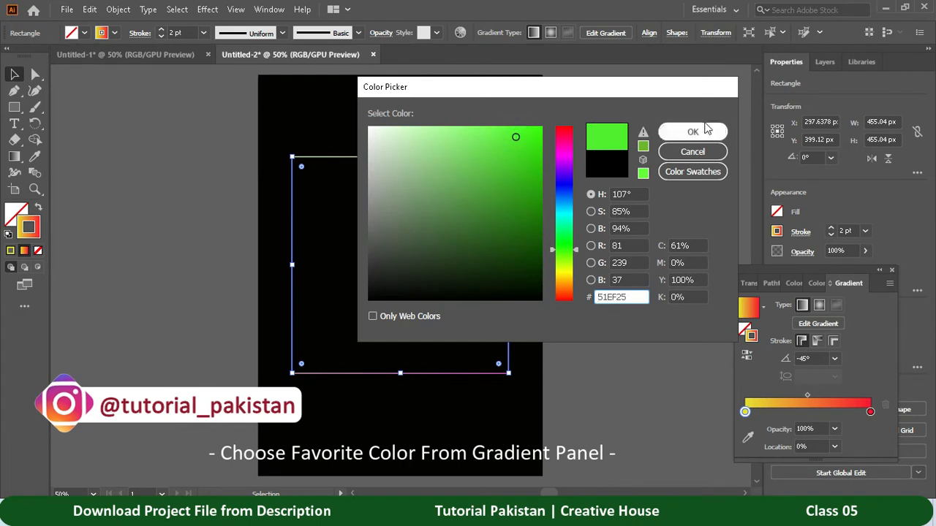
click(692, 131)
Step: Change the end colour of the square's stroke gradient to blue 203DD1 and set the gradient angle to -45°
click(870, 412)
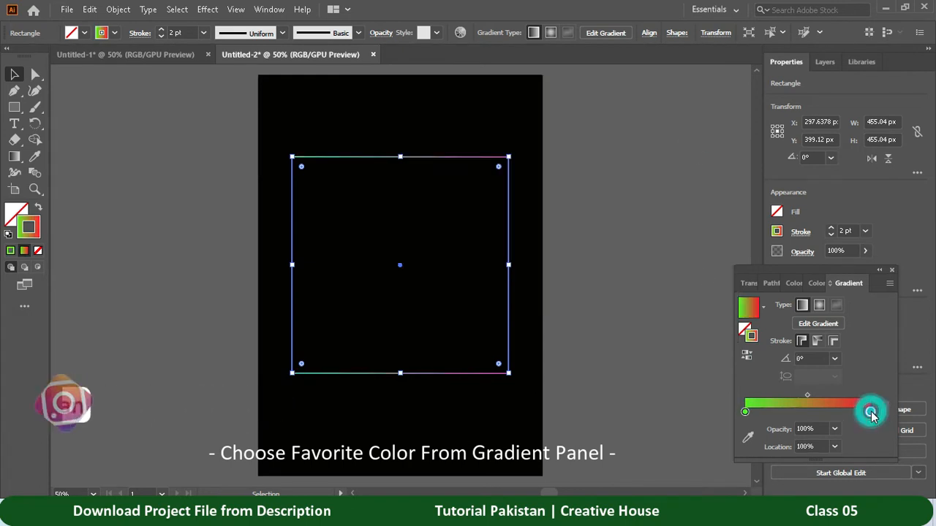
double_click(753, 338)
click(563, 183)
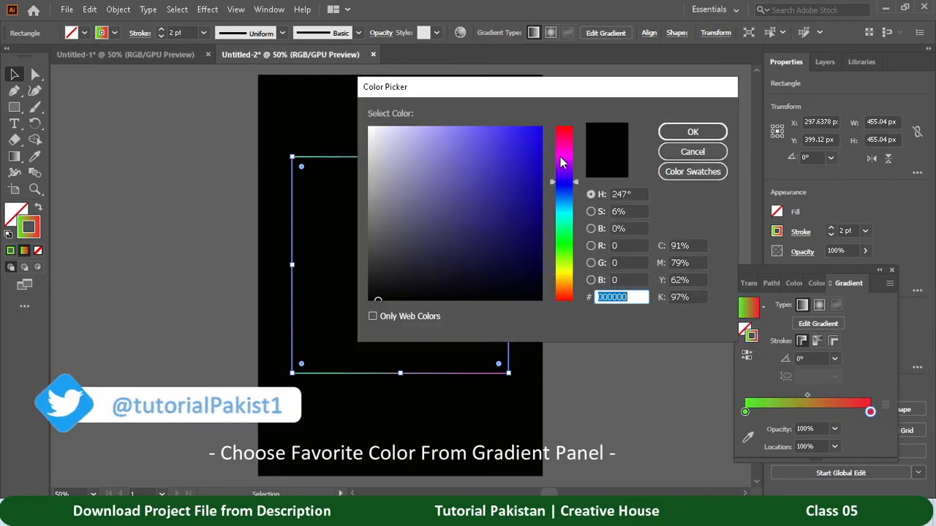
click(523, 150)
click(563, 188)
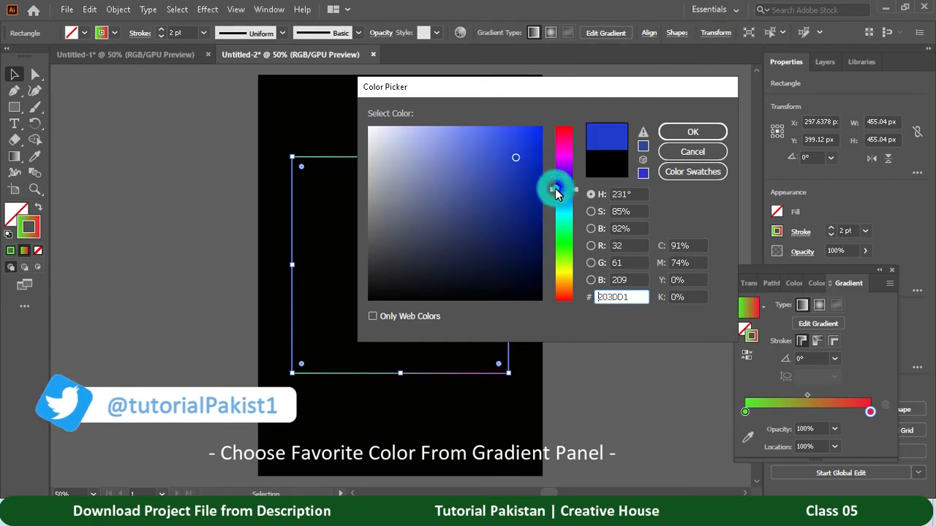
click(692, 132)
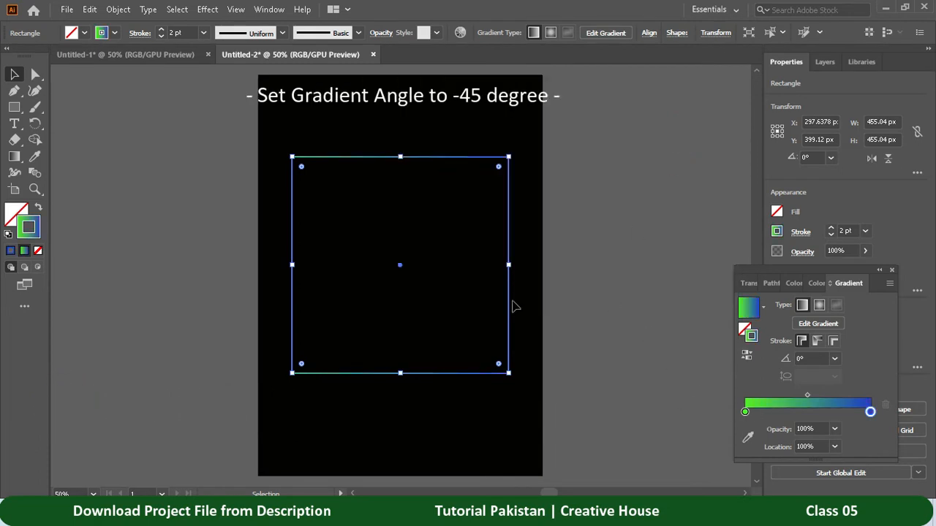
click(834, 358)
click(854, 242)
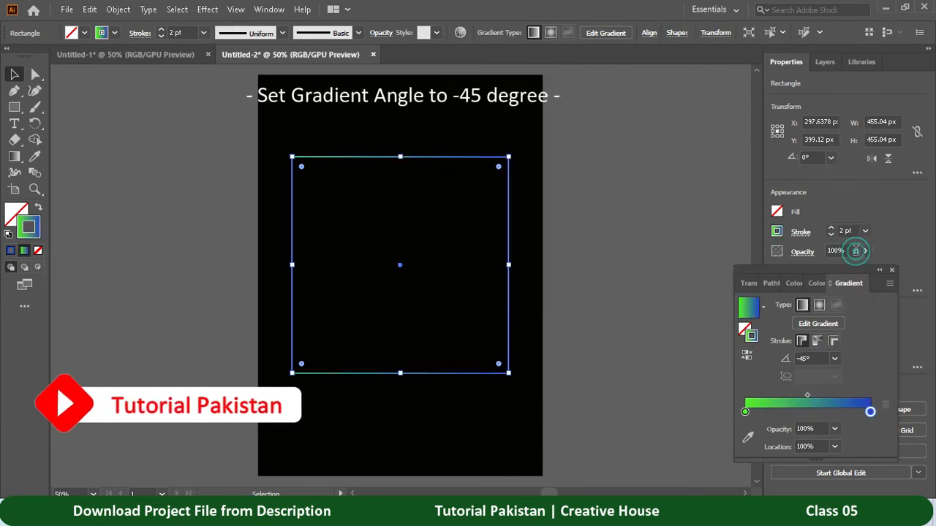
Step: Rotate the square 45° into a diamond and scale it down to about 578 px wide
drag(518, 159, 402, 141)
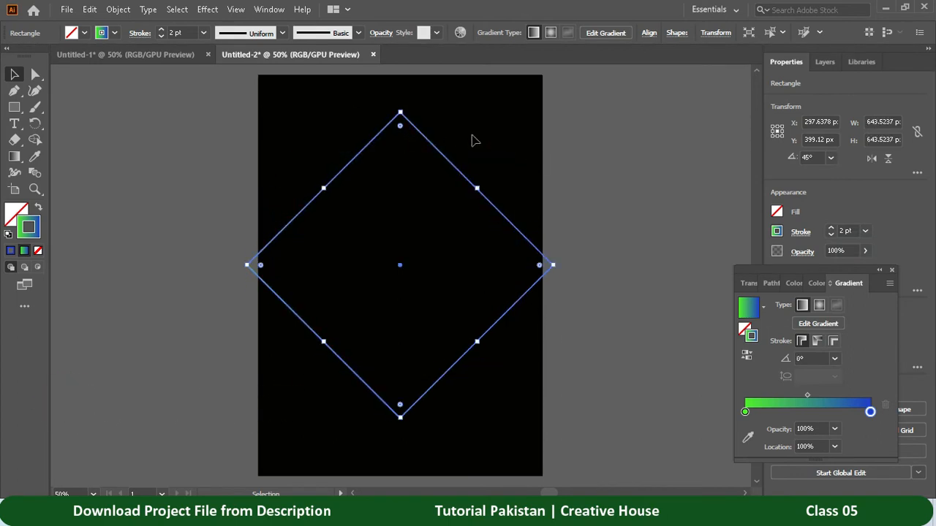
drag(400, 418, 400, 387)
Step: Start a Transform effect on the diamond and set the number of copies to 20
click(236, 9)
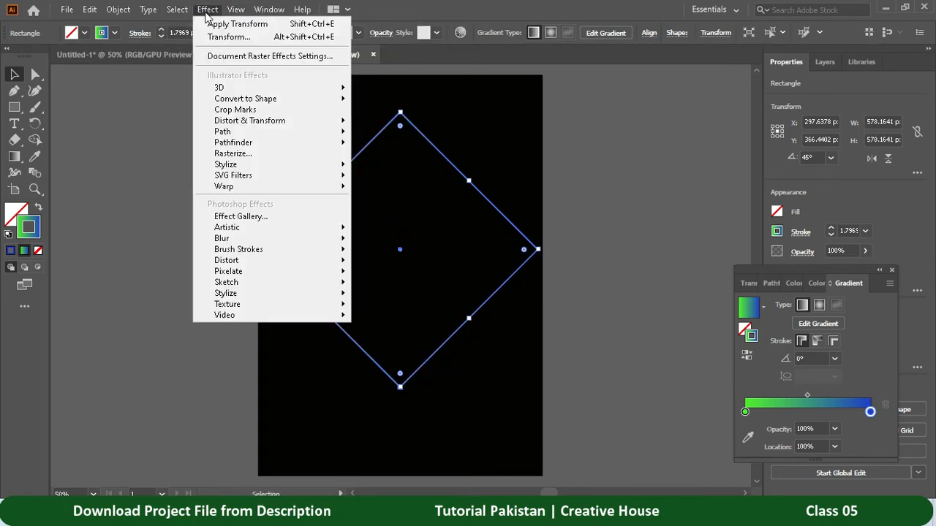
mouse_move(246, 121)
click(394, 168)
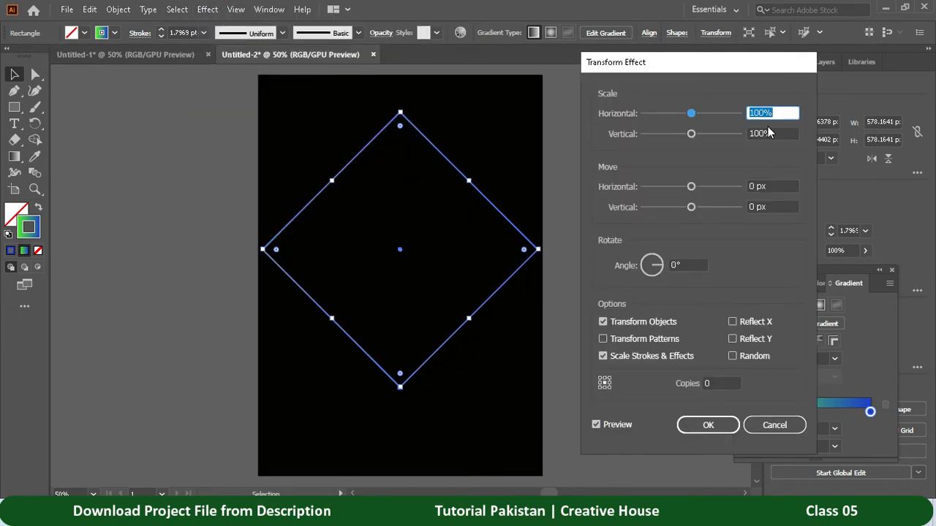
double_click(715, 381)
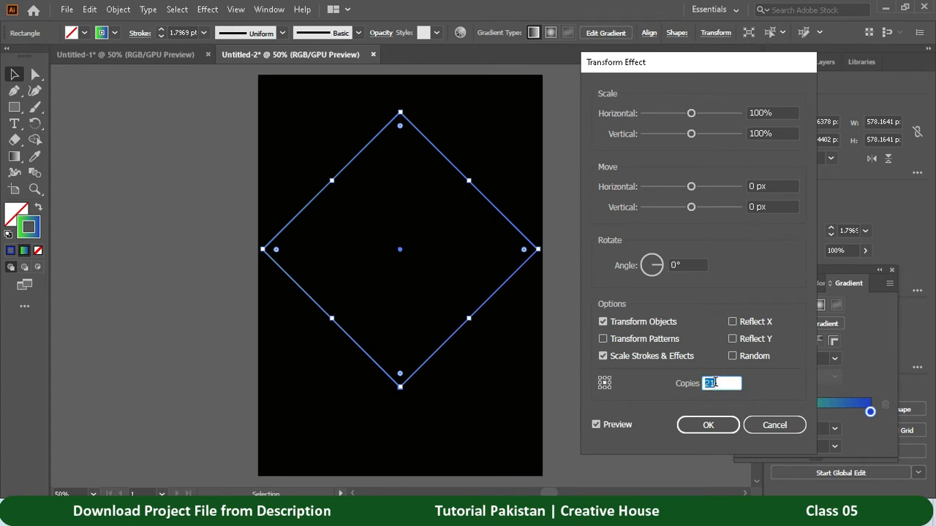
Step: Set the horizontal scale of the diamond's Transform effect to 93%
click(763, 115)
key(Down)
key(Down)
key(Down)
key(Down)
key(Down)
key(Down)
key(Down)
key(Down)
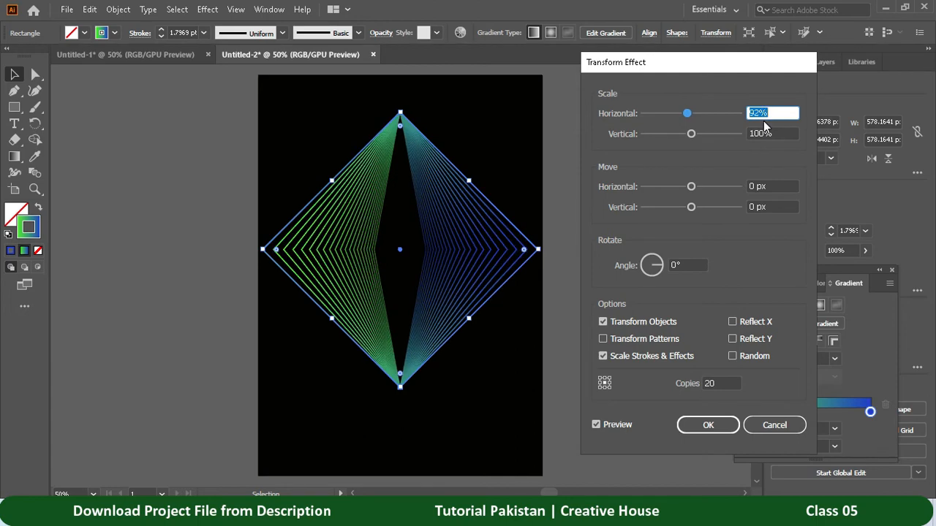
key(Up)
Step: Set the vertical scale of the diamond's Transform effect to 93%
click(757, 134)
key(Down)
key(Down)
key(Down)
key(Down)
key(Down)
key(Down)
key(Down)
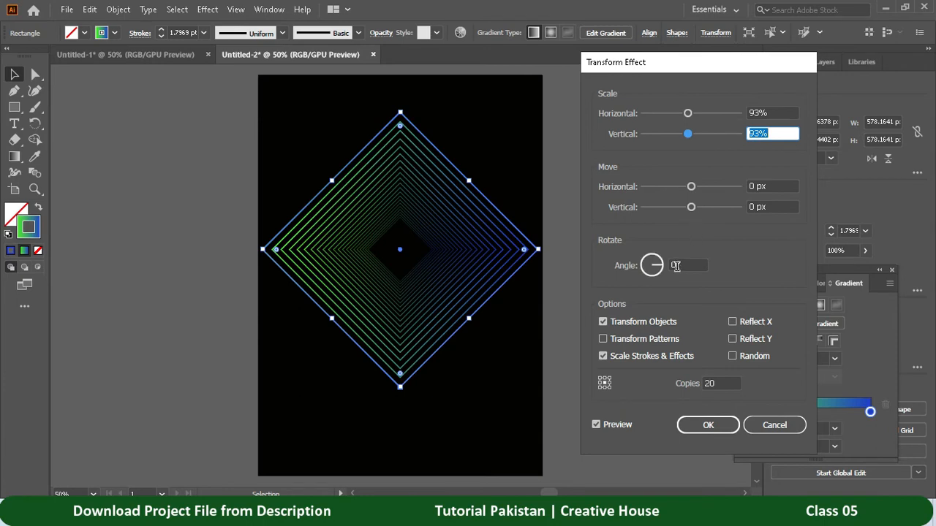
Step: Set the diamond's rotation angle to 5°, then increase the number of copies and apply the Transform effect
key(Up)
key(Up)
key(Up)
key(Up)
key(Up)
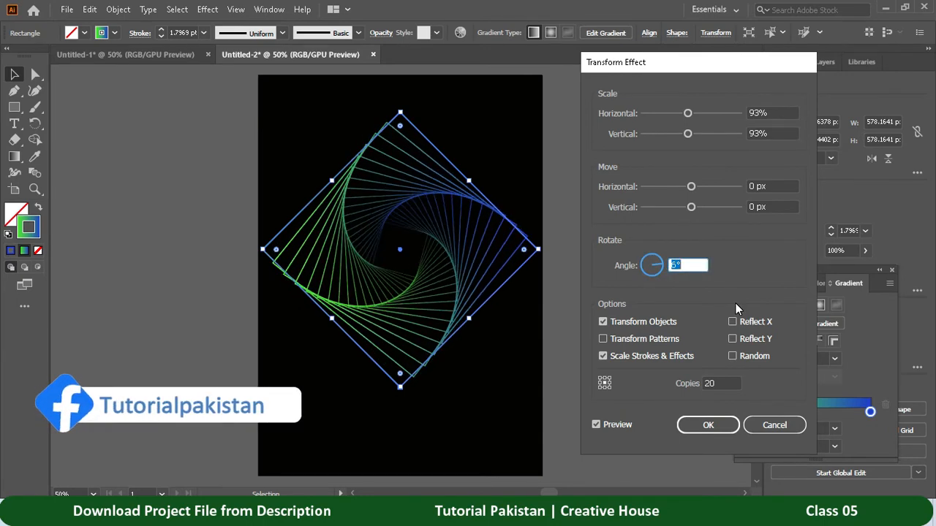
double_click(709, 384)
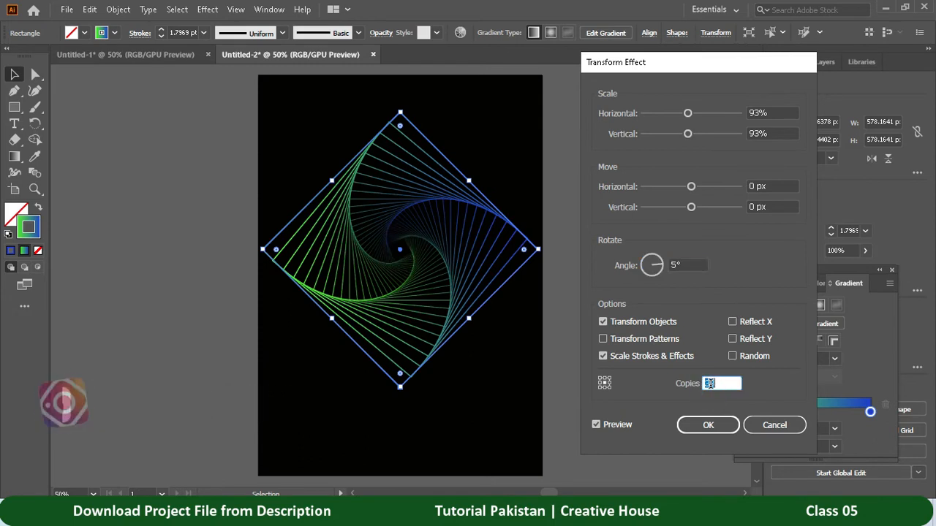
click(710, 426)
Step: Round all the corners of the gradient diamond slightly
drag(400, 126, 402, 144)
click(502, 136)
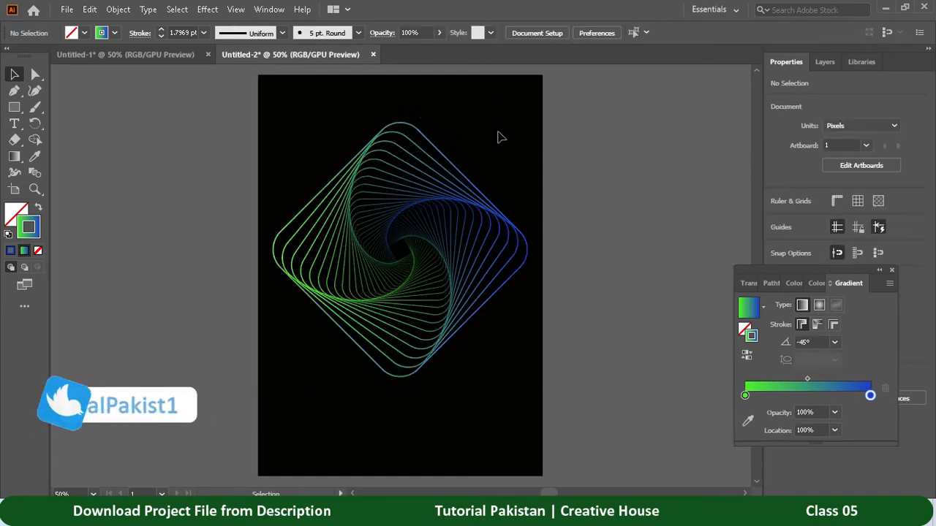
Step: Recolor the diamond artwork by shifting its green to yellow with a hue of 58°
click(453, 164)
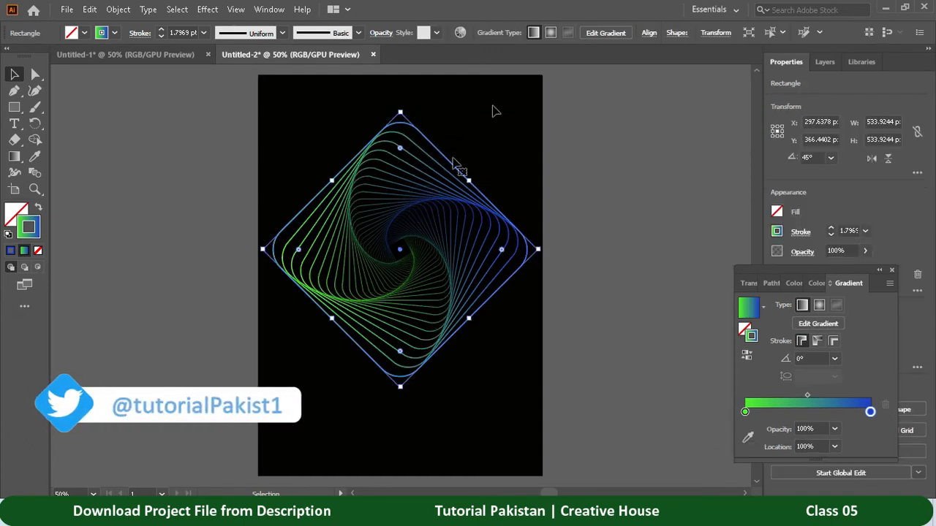
click(460, 33)
drag(559, 57, 723, 47)
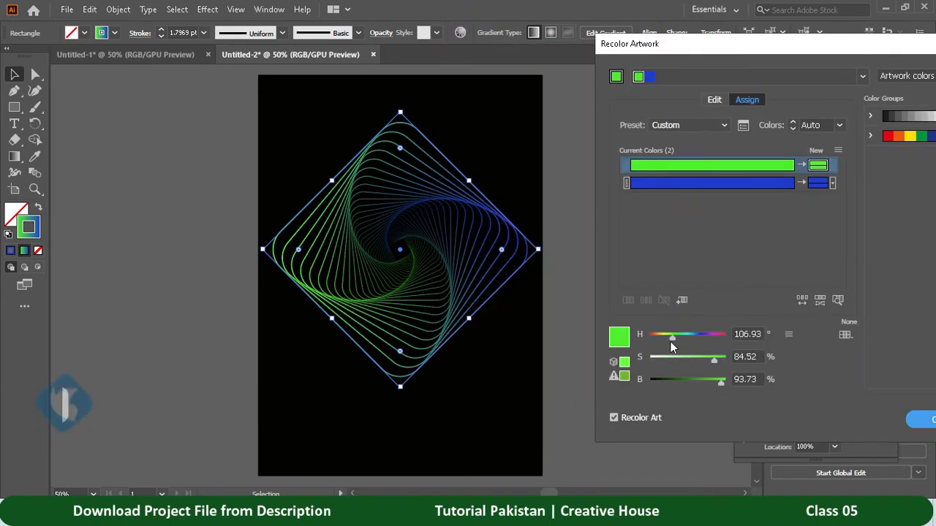
drag(687, 337, 662, 337)
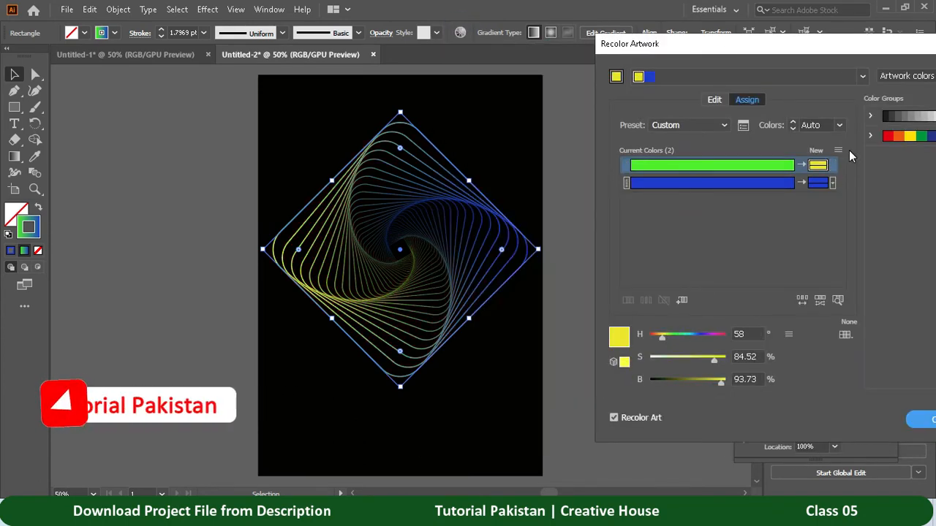
drag(896, 44, 704, 58)
click(743, 434)
click(479, 383)
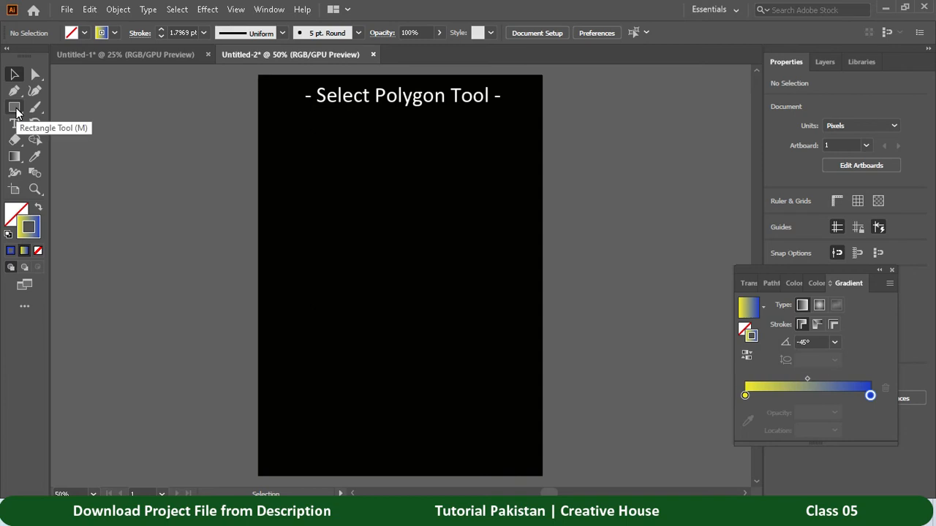
Step: Draw a six-sided polygon about 495 px wide and 429 px high with the Polygon tool
drag(16, 112, 62, 134)
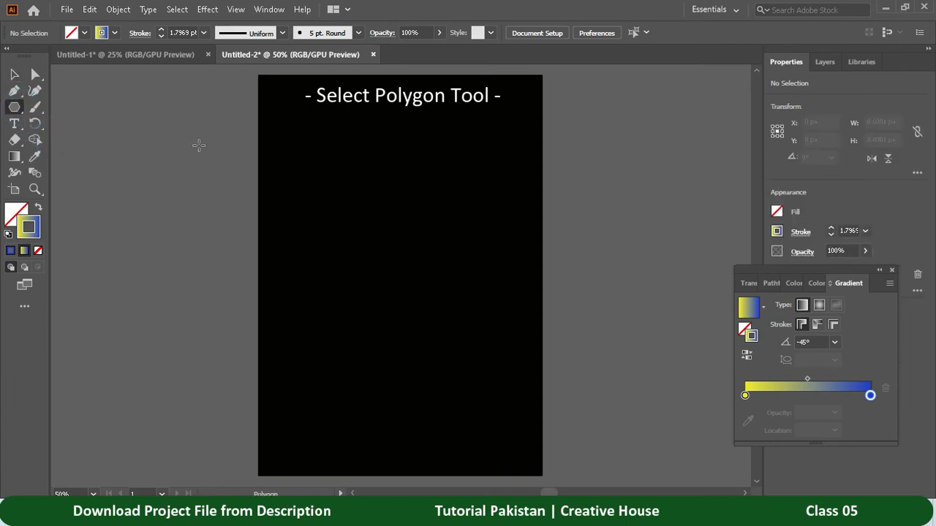
drag(305, 156, 371, 252)
key(Up)
key(Up)
key(Up)
key(v)
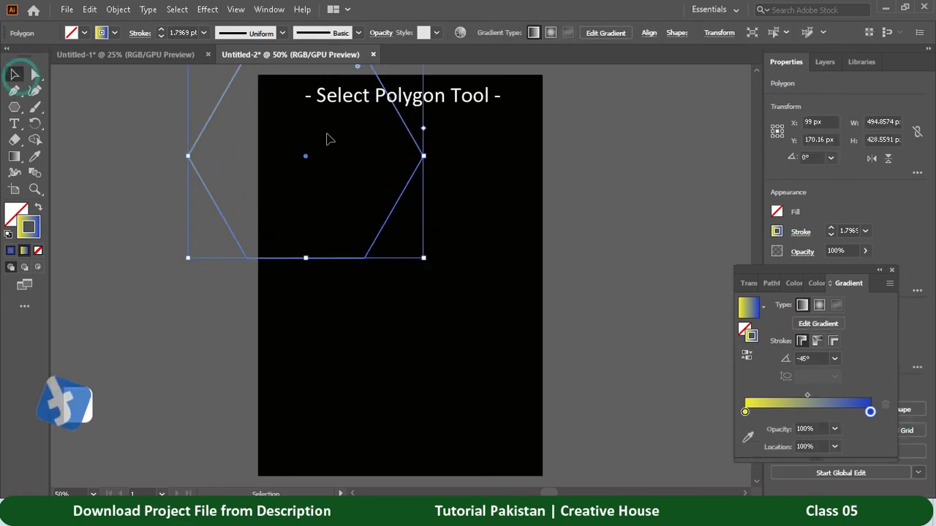
Step: Move the hexagon to the centre of the artboard and keep it selected
drag(306, 156, 401, 275)
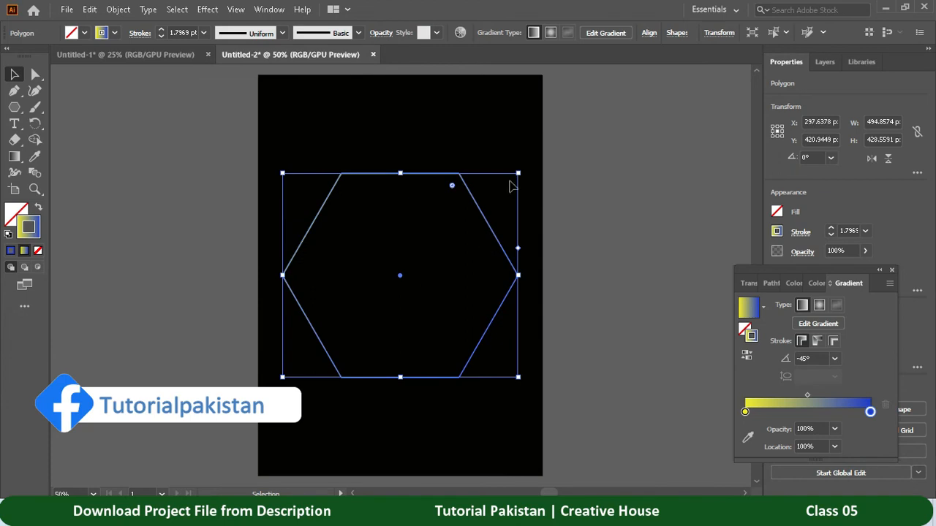
click(328, 109)
click(386, 178)
click(474, 202)
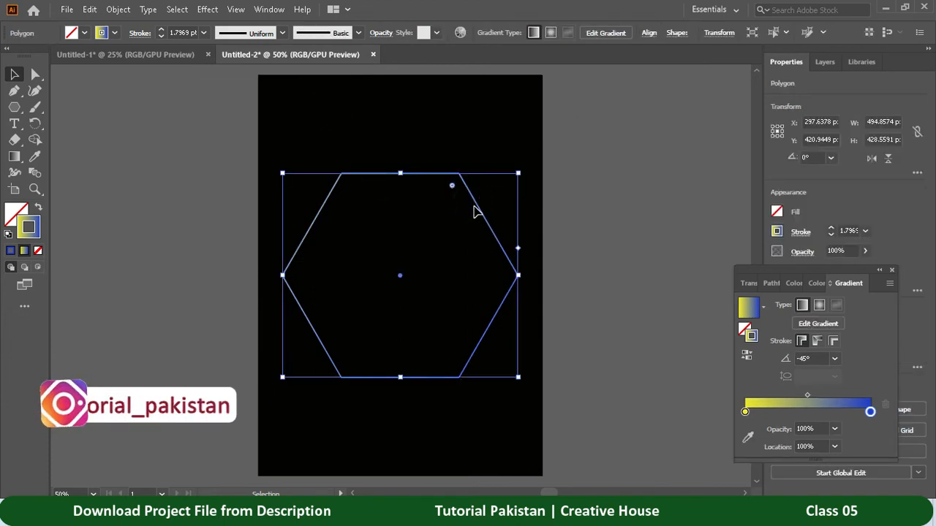
Step: Start a Transform effect on the hexagon and set its horizontal scale to 95%
click(208, 8)
mouse_move(248, 123)
click(398, 164)
key(Down)
key(Down)
key(Down)
key(Down)
key(Down)
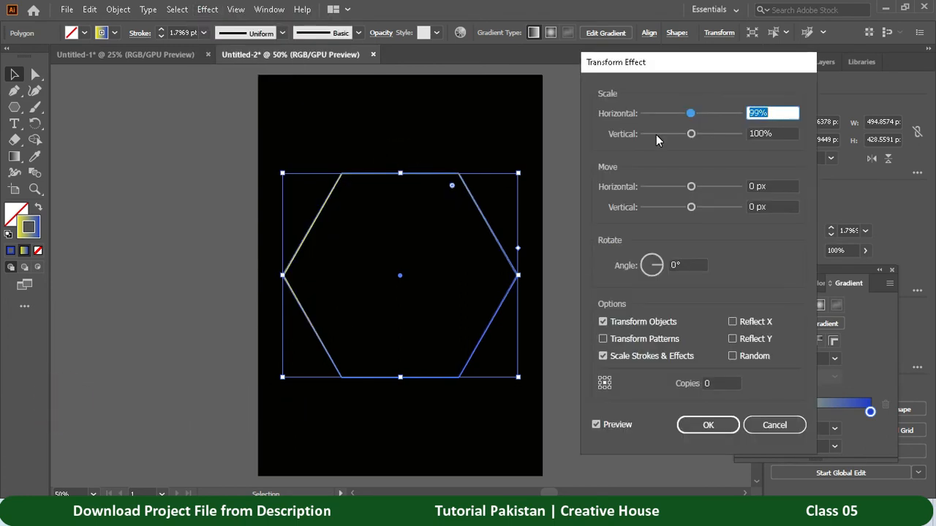
Step: Set the vertical scale of the hexagon's Transform effect to 95%
click(761, 133)
key(Down)
key(Down)
key(Down)
key(Down)
key(Down)
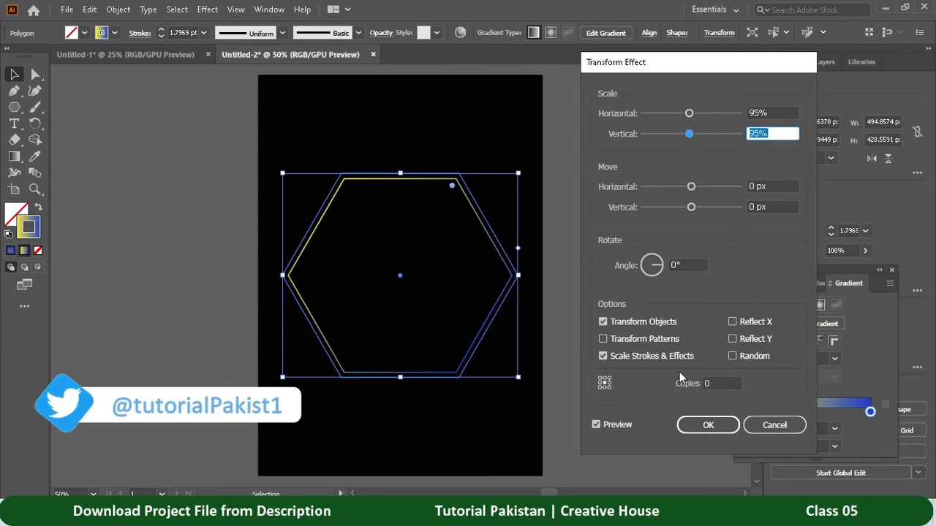
Step: Set the number of copies in the hexagon's Transform effect to 35
click(709, 384)
key(Up)
key(Up)
key(Up)
key(Up)
key(Up)
key(Up)
key(Up)
key(Up)
key(Up)
key(Up)
key(Up)
key(Up)
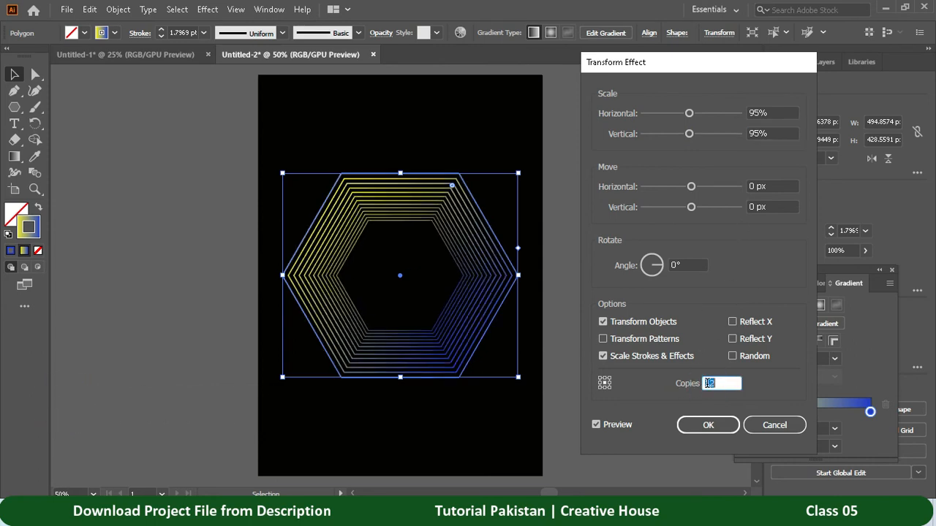
key(Up)
key(Up)
key(Up)
key(Up)
key(Up)
key(Up)
key(Up)
key(Up)
key(Up)
key(Up)
key(Up)
key(Up)
key(Up)
key(Up)
key(Up)
key(Up)
key(Up)
key(Up)
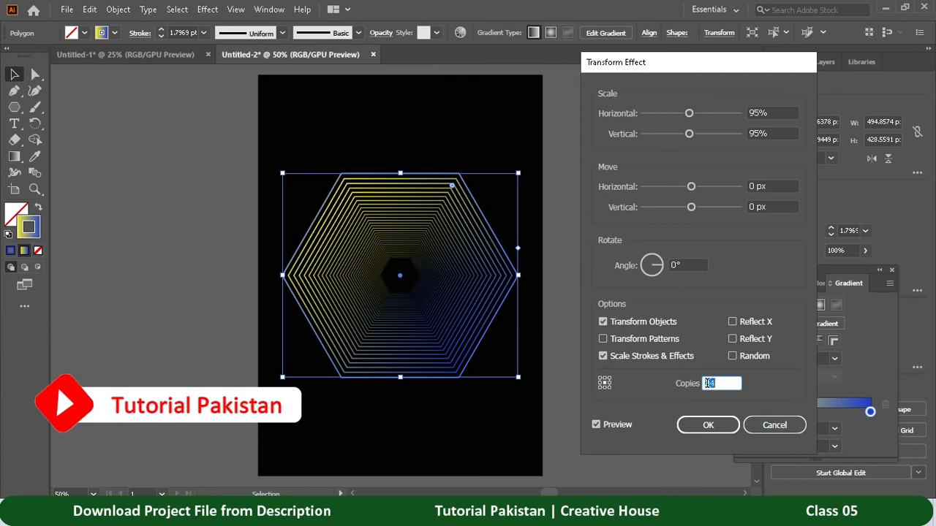
Step: Set the Transform effect's rotation angle to 6° and its number of copies to 42
click(684, 265)
key(Up)
key(Up)
key(Up)
key(Up)
key(Up)
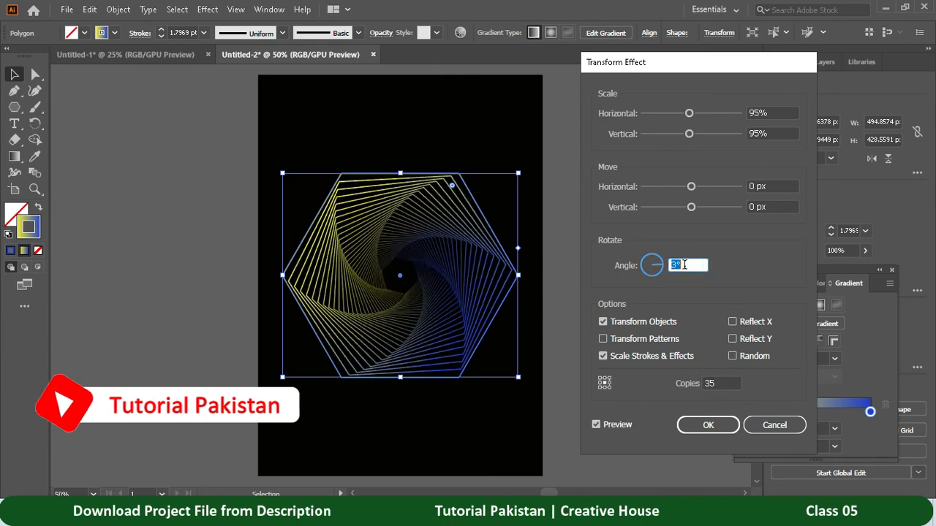
key(Up)
key(Up)
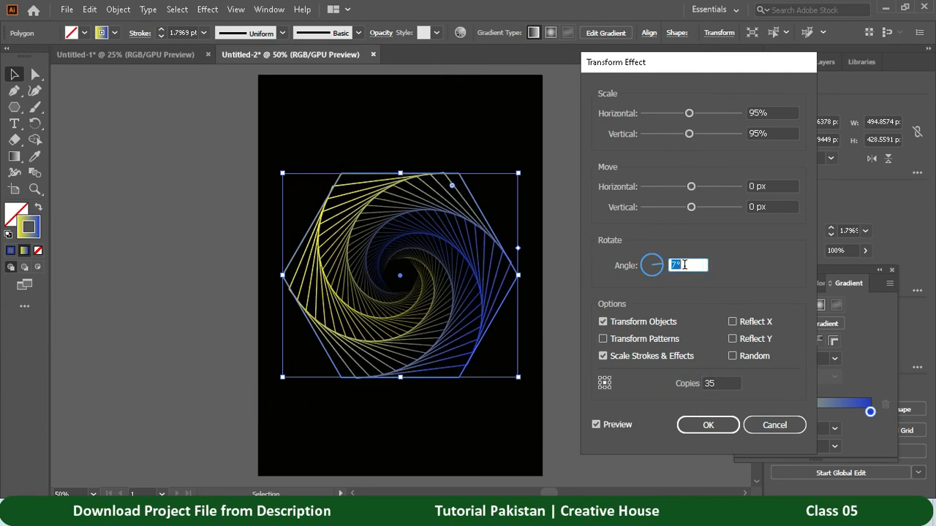
key(Down)
key(Down)
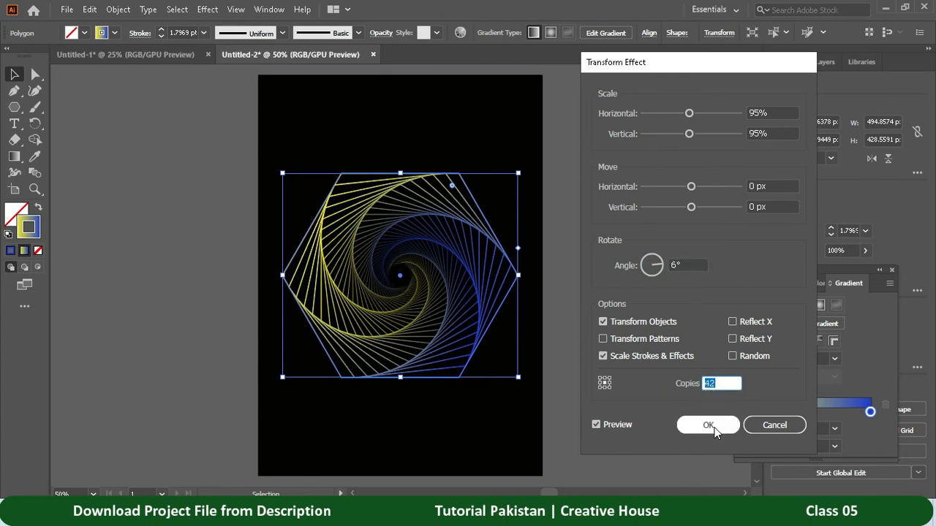
Step: Turn off Scale Strokes & Effects and apply the Transform effect to the hexagon
click(672, 358)
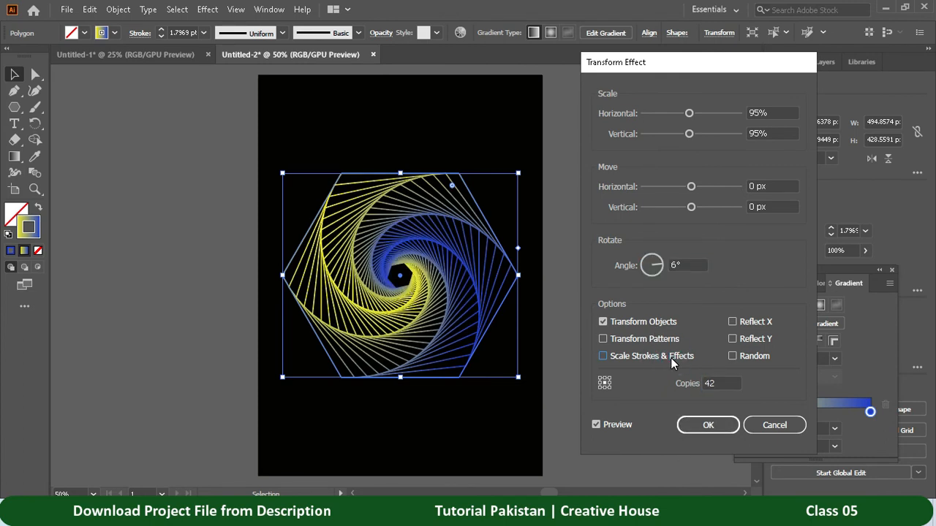
click(693, 426)
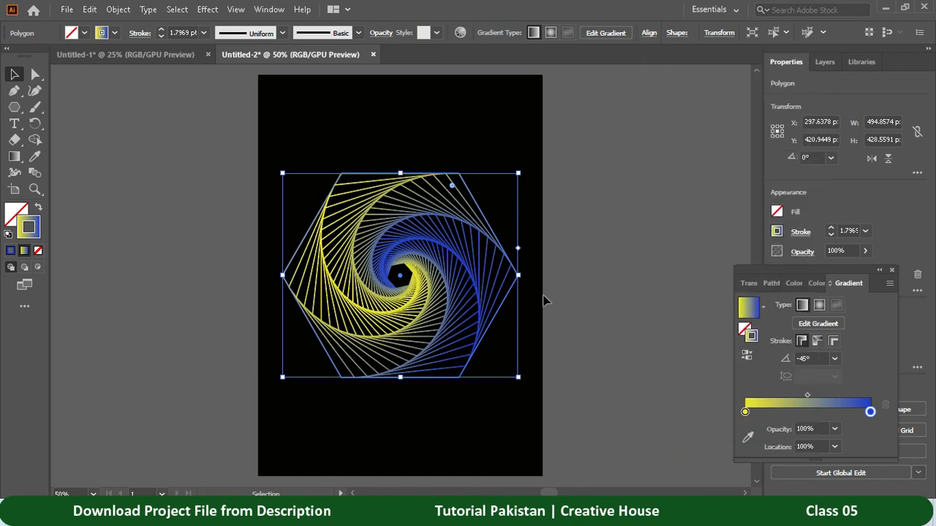
Step: Round all corners of the hexagon moderately and deselect it
drag(454, 189, 441, 211)
click(454, 118)
Step: Recolor the rounded hexagon artwork, changing its yellow to orange-red with a hue of 9°, then apply it and deselect
click(443, 198)
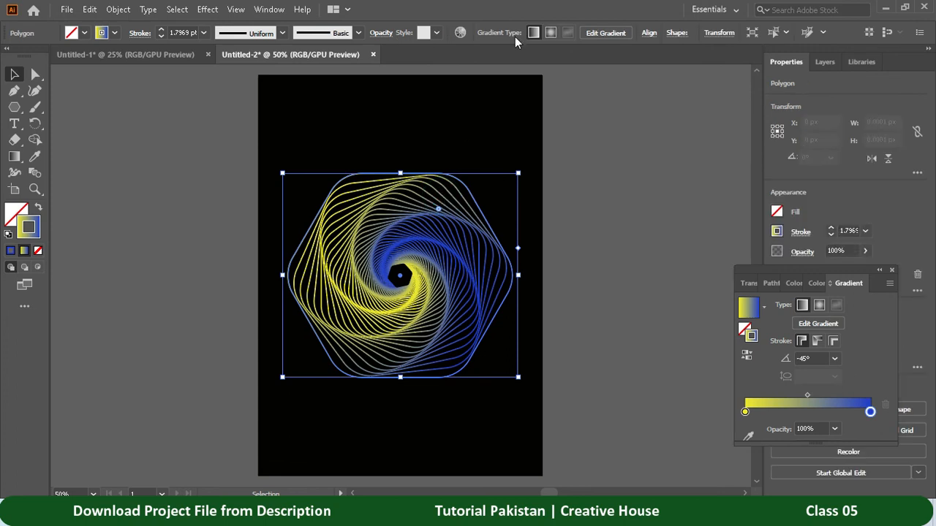
click(460, 32)
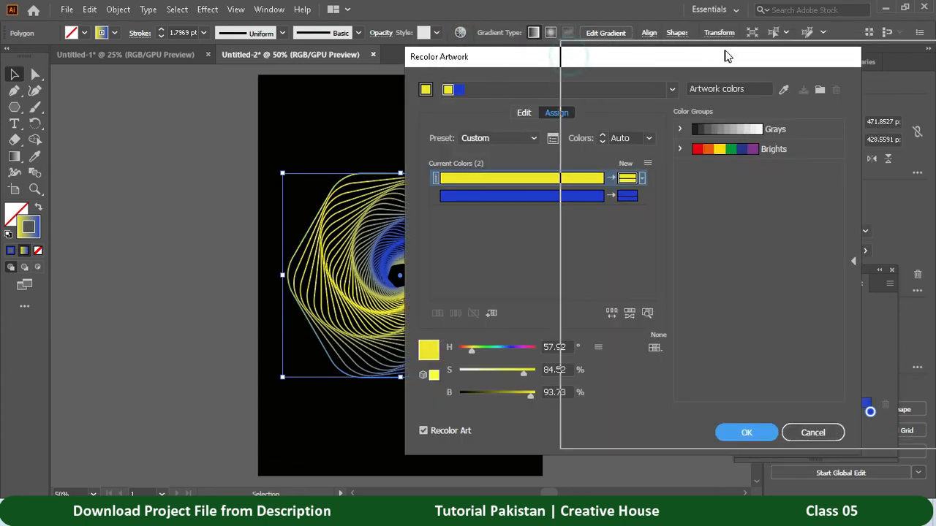
drag(628, 345, 620, 345)
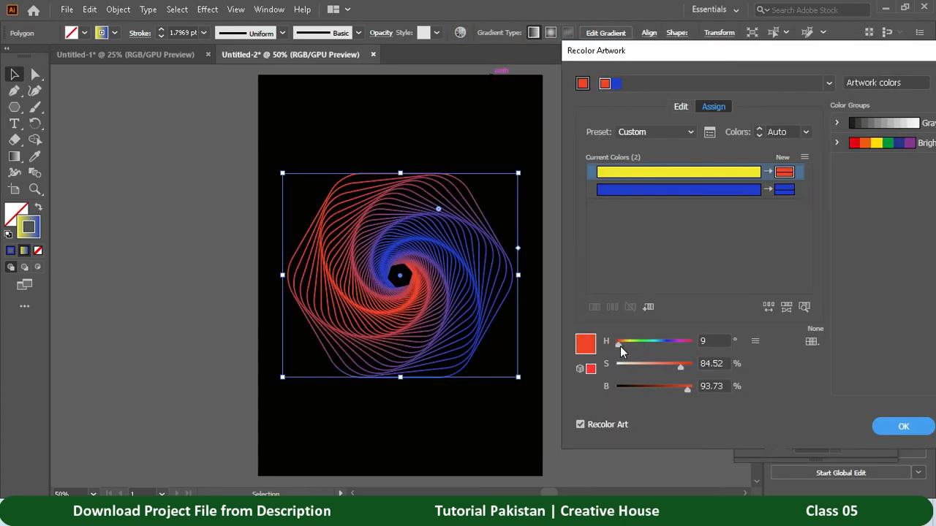
drag(880, 54, 772, 74)
click(762, 448)
click(471, 148)
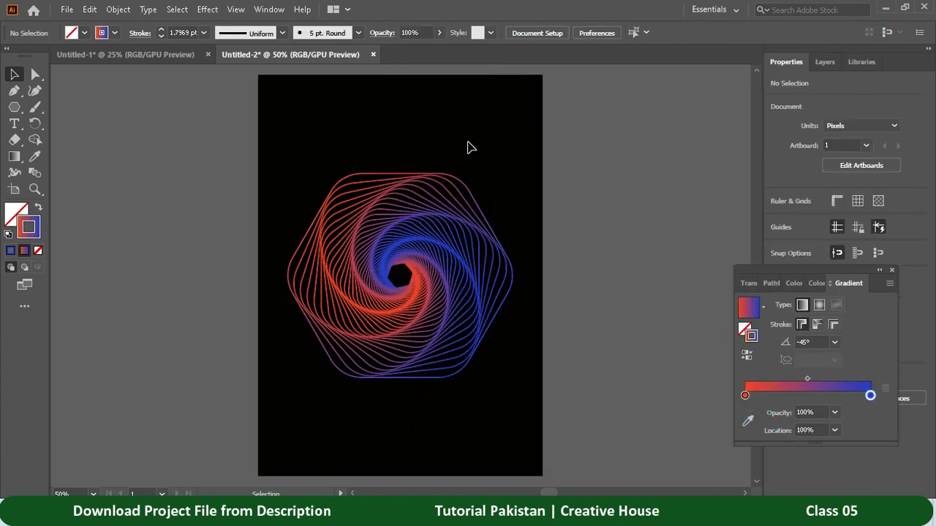